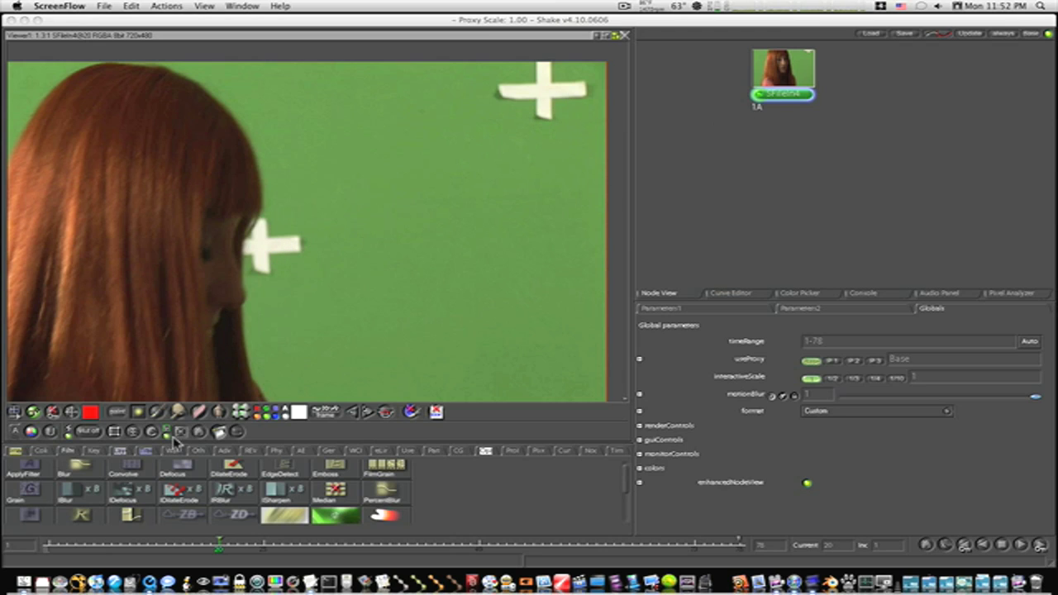
# Add a Tracker node after the SFileIn4 clip and move its track point onto the upper tape cross
pyautogui.click(149, 451)
pyautogui.click(147, 451)
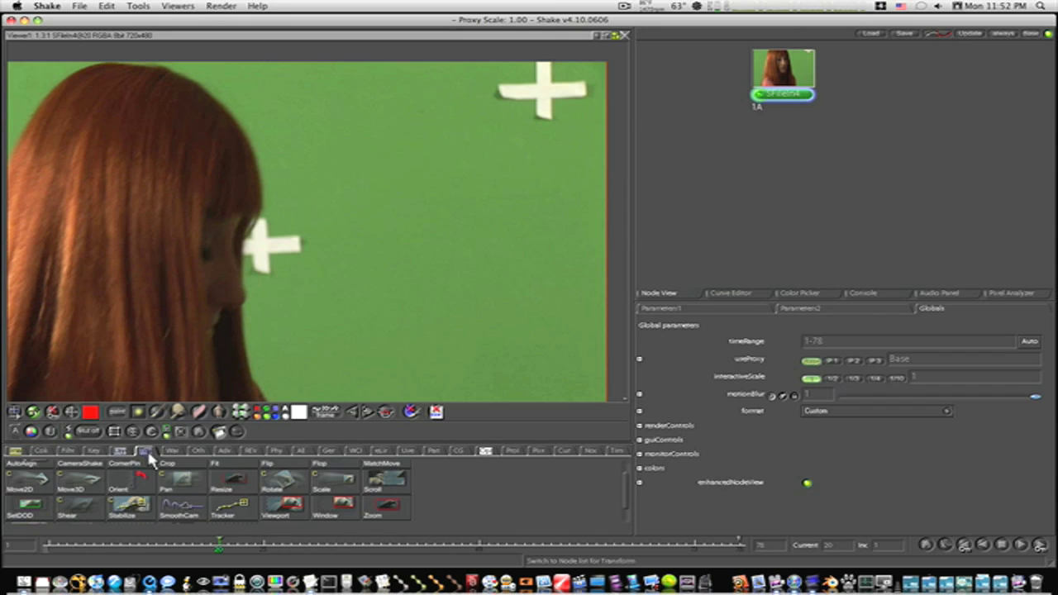
pyautogui.click(229, 511)
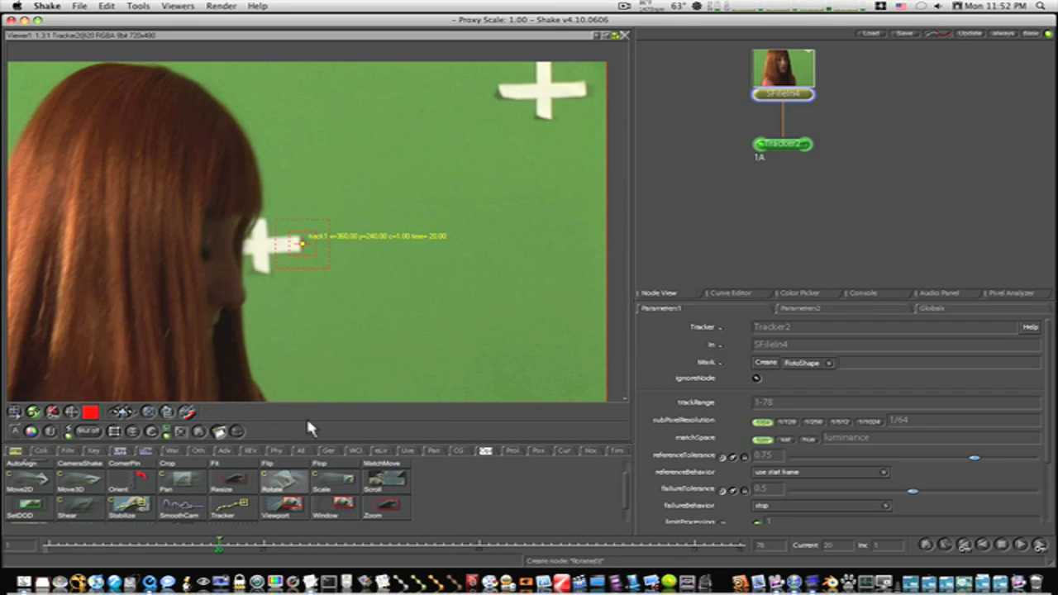
pyautogui.click(306, 252)
pyautogui.moveTo(304, 251); pyautogui.dragTo(537, 110)
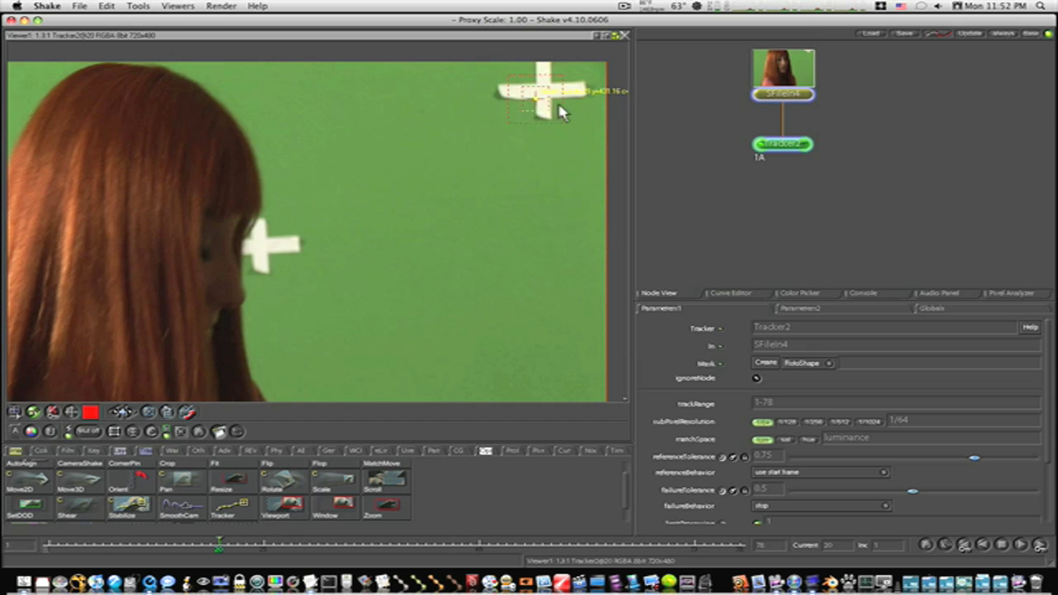
# Position the track point precisely on the lower-left inner corner of the upper cross
pyautogui.press('+')
pyautogui.press('+')
pyautogui.moveTo(574, 147); pyautogui.dragTo(455, 288)
pyautogui.press('+')
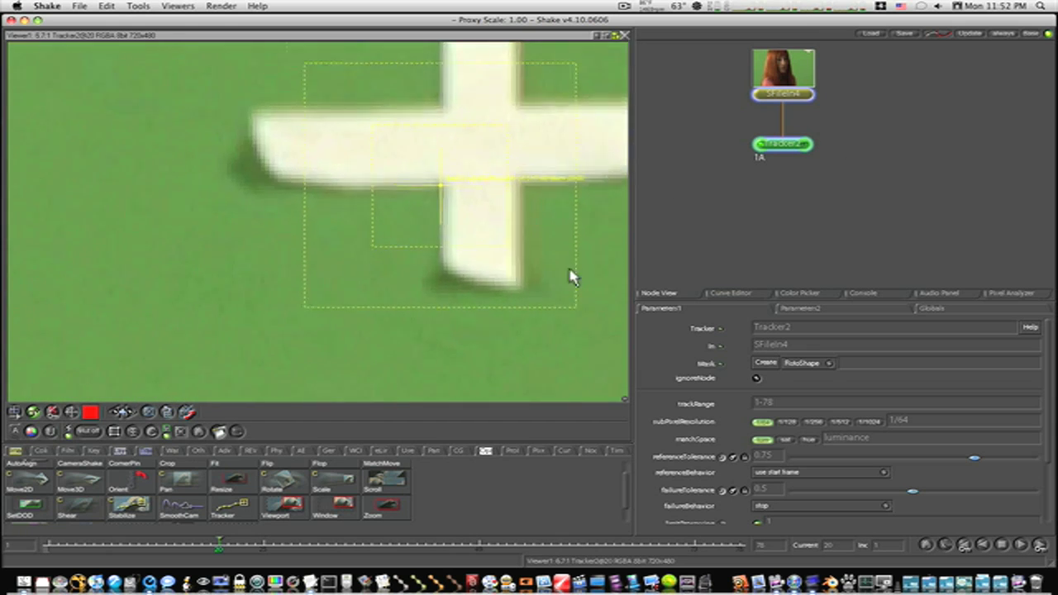
pyautogui.press('+')
pyautogui.moveTo(468, 153); pyautogui.dragTo(371, 256)
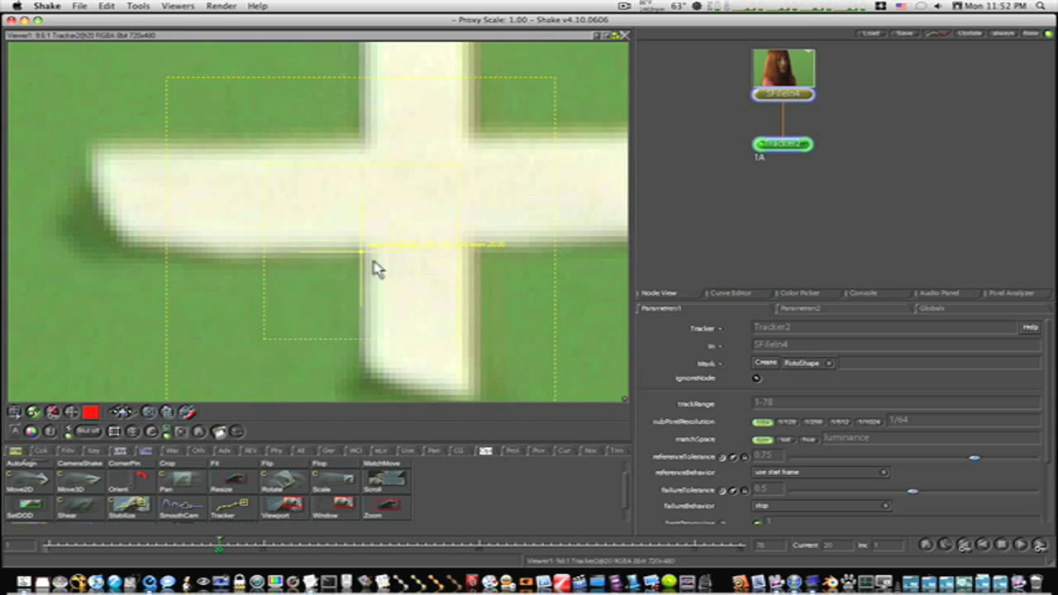
pyautogui.press('+')
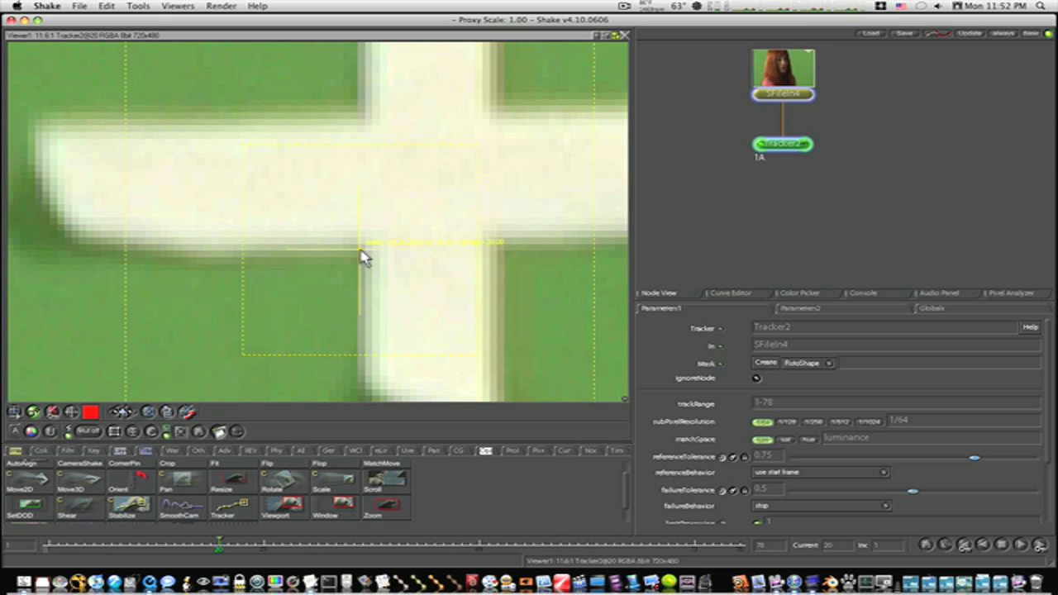
pyautogui.moveTo(360, 250); pyautogui.dragTo(365, 244)
# Shrink the tracker's inner reference box tightly around the cross's inner corner
pyautogui.click(248, 149)
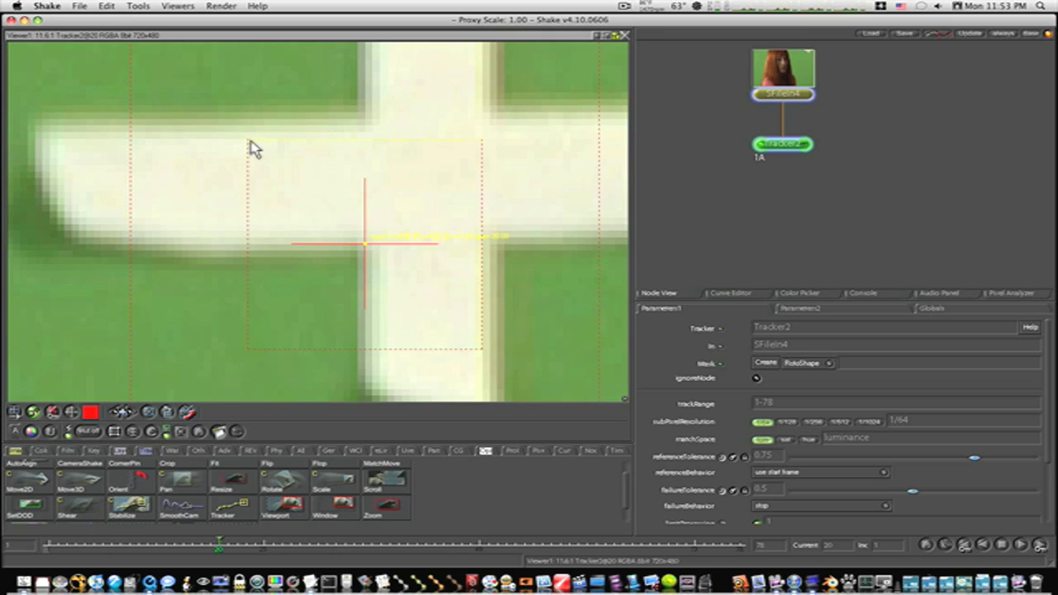
pyautogui.moveTo(248, 151); pyautogui.dragTo(290, 190)
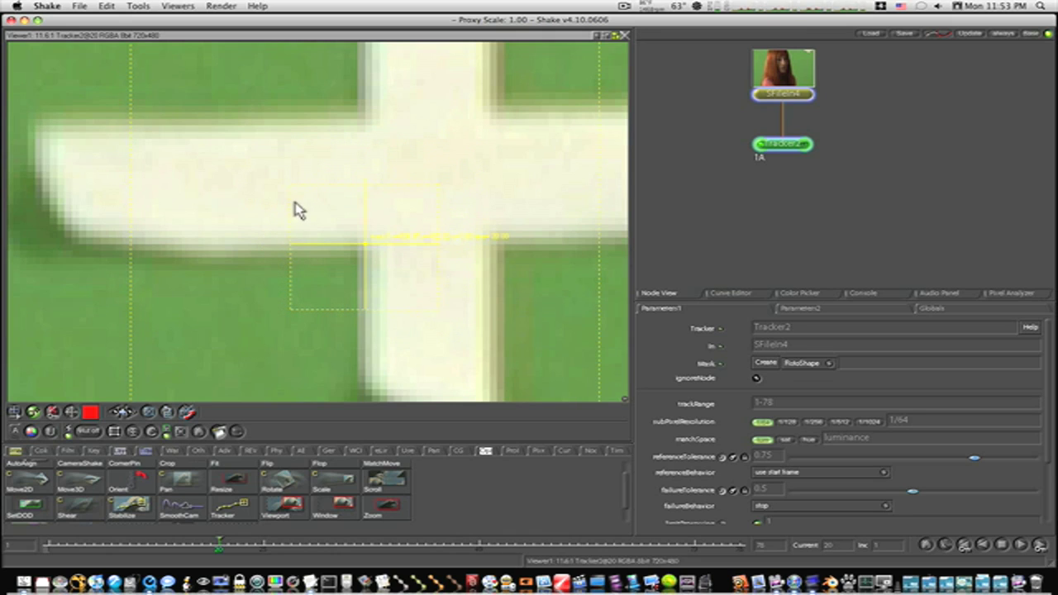
pyautogui.press('f')
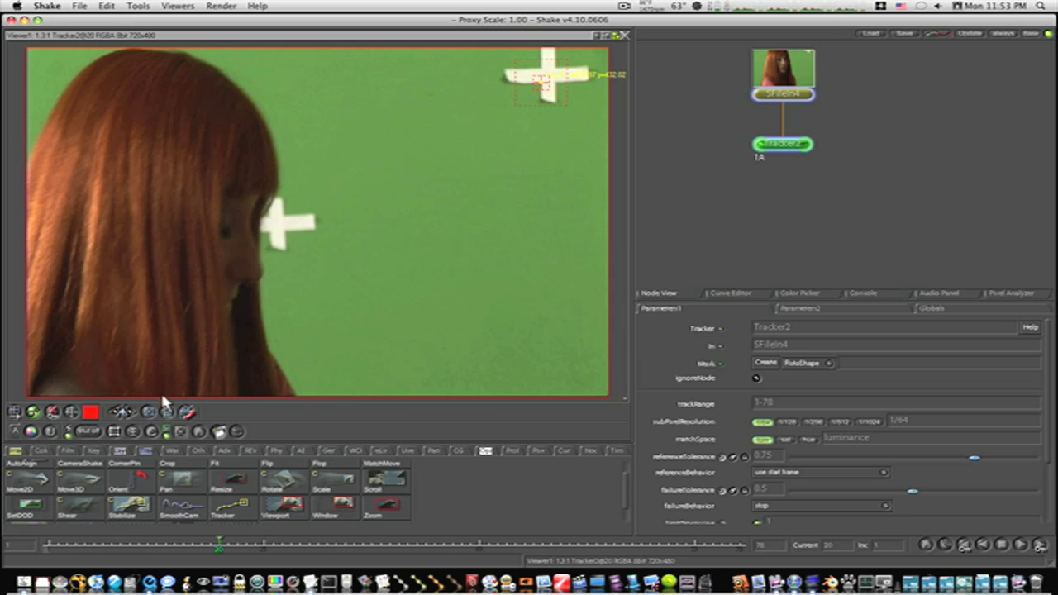
# Track the point backward from frame 20 to the start of the range and forward to the end
pyautogui.click(119, 412)
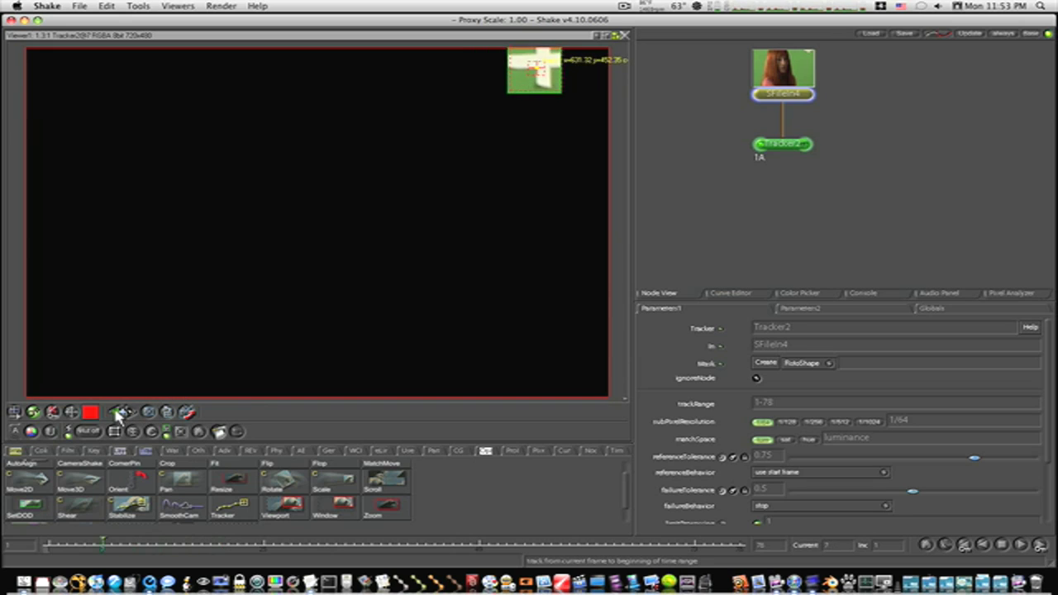
pyautogui.click(129, 409)
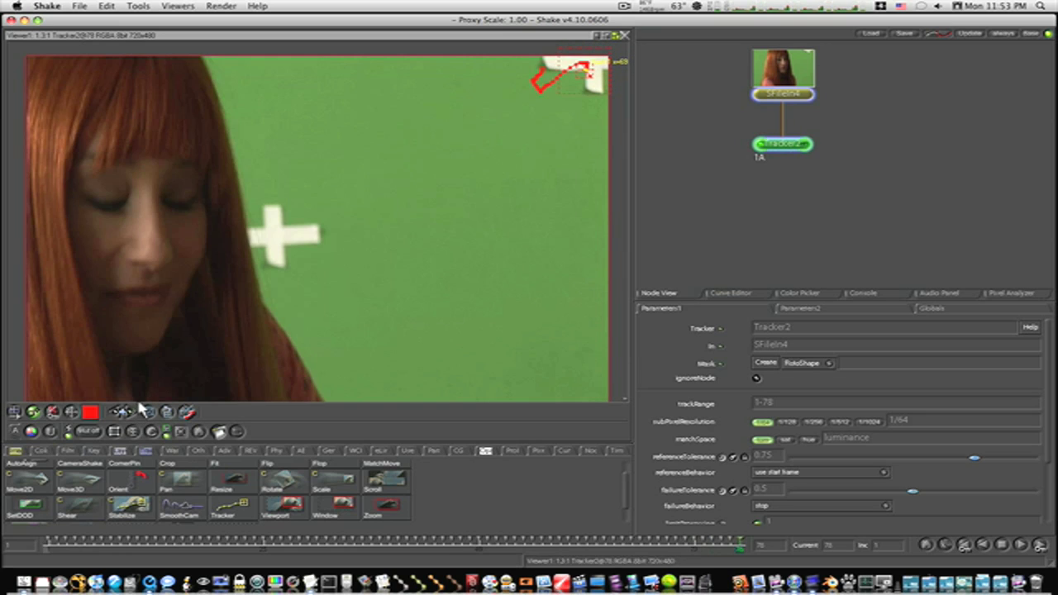
# Step through the last frames of the clip to examine how the track point follows the cross
pyautogui.press('Left')
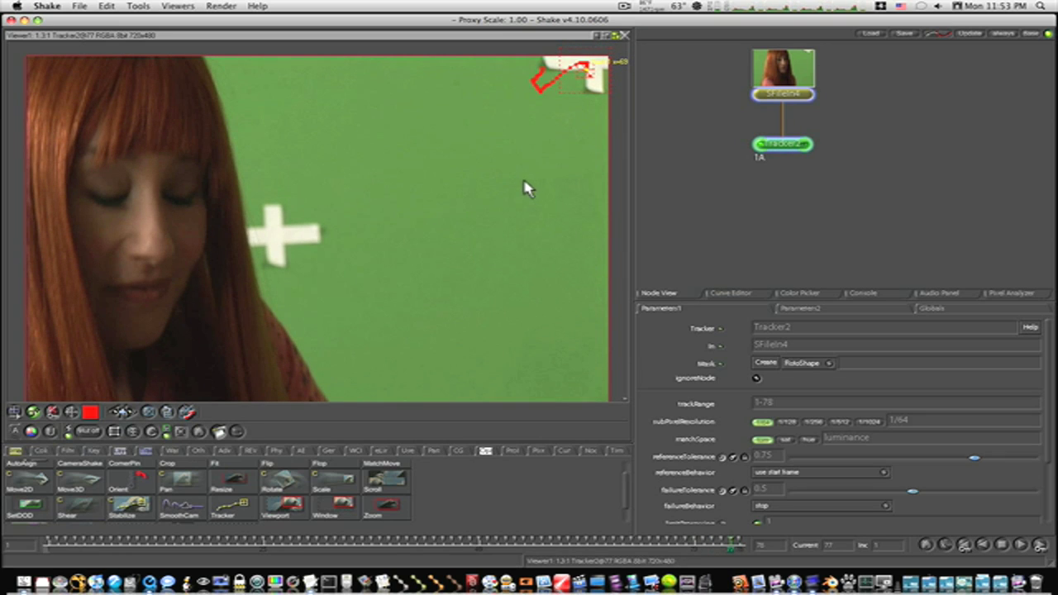
pyautogui.press('Right')
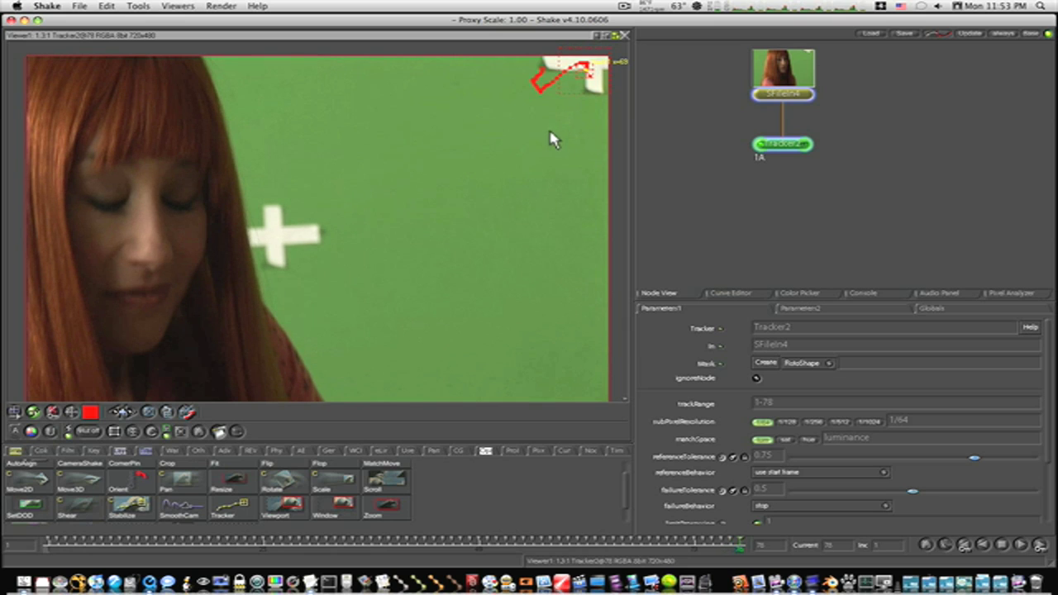
pyautogui.press('Left')
pyautogui.press('Left')
pyautogui.press('Left')
pyautogui.press('Left')
pyautogui.press('Left')
pyautogui.press('Left')
pyautogui.press('Left')
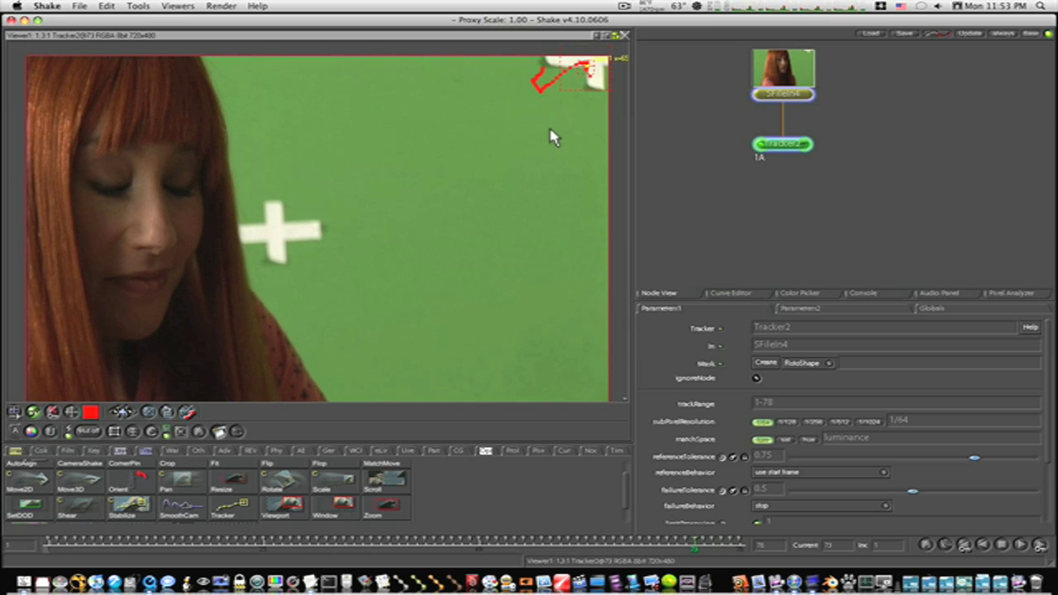
# Reposition the track point by hand beside the cross's vertical arm, in line with the neighbouring path points
pyautogui.scroll(3, 597, 123)
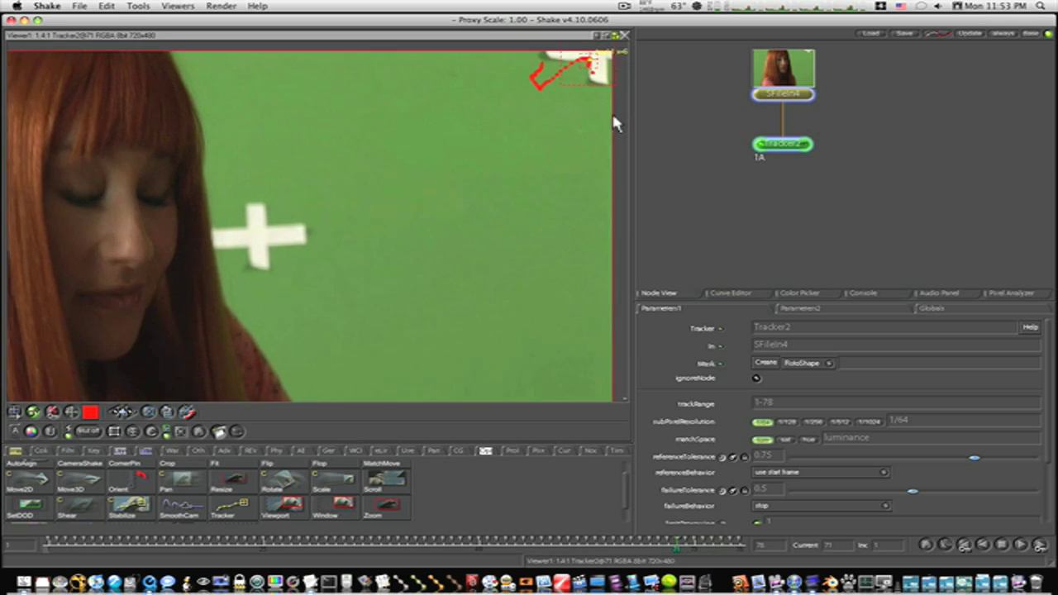
pyautogui.scroll(-5, 243, 319)
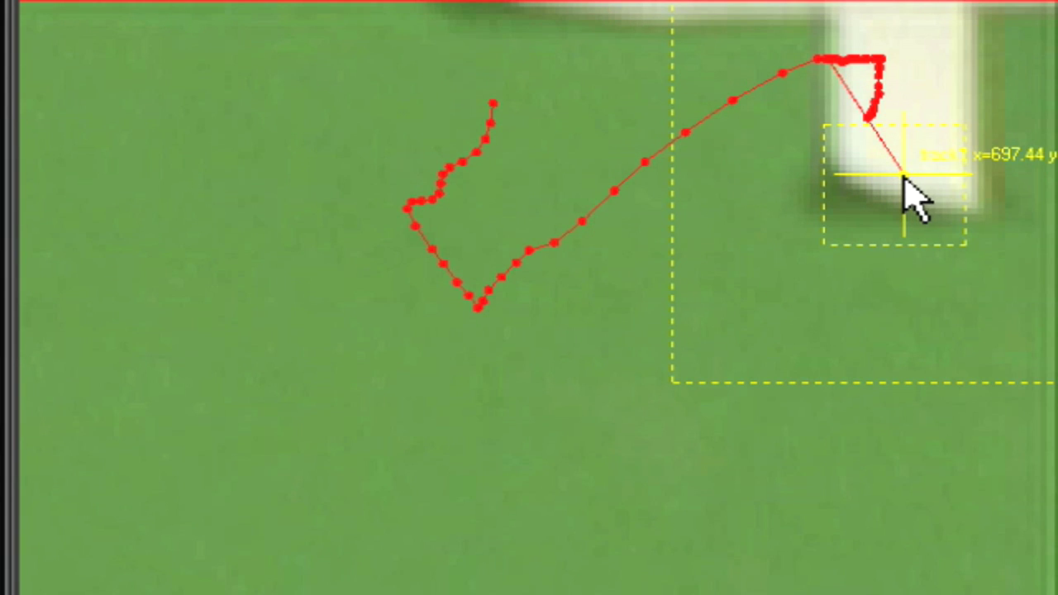
pyautogui.moveTo(885, 156); pyautogui.dragTo(824, 55)
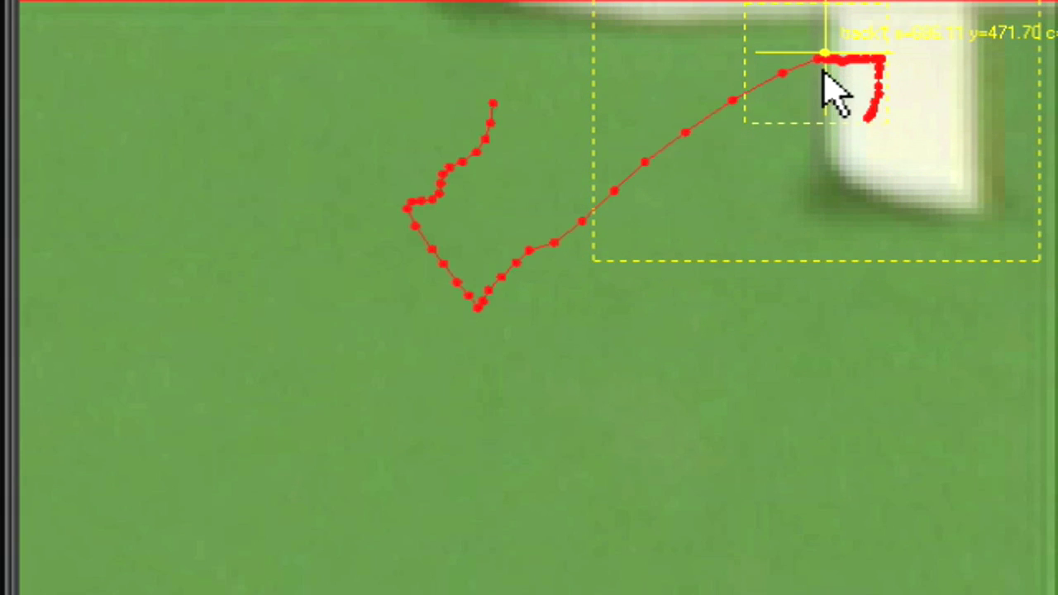
pyautogui.moveTo(824, 82); pyautogui.dragTo(820, 87)
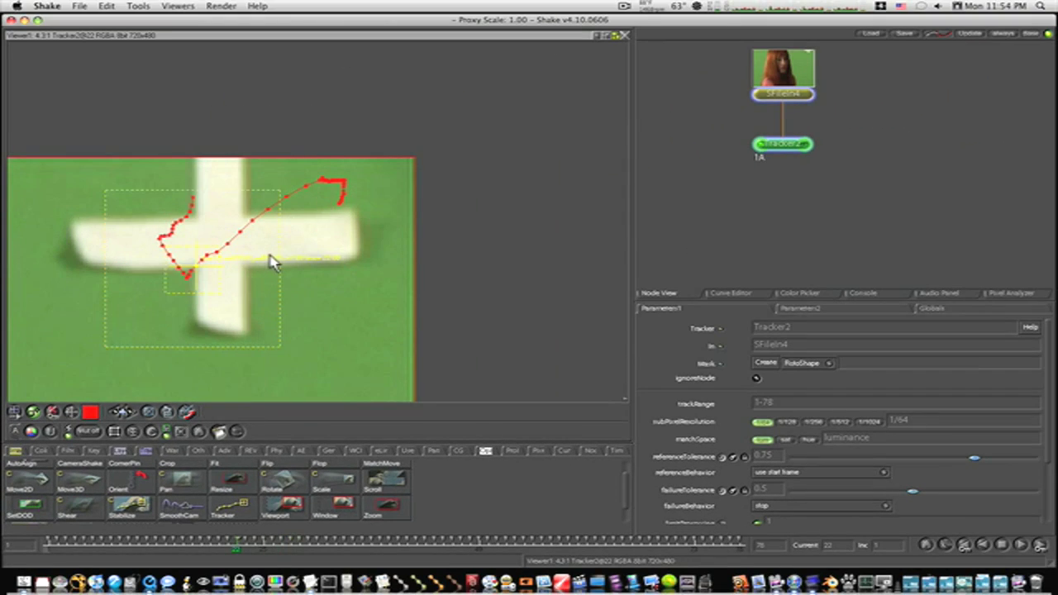
pyautogui.press('Home')
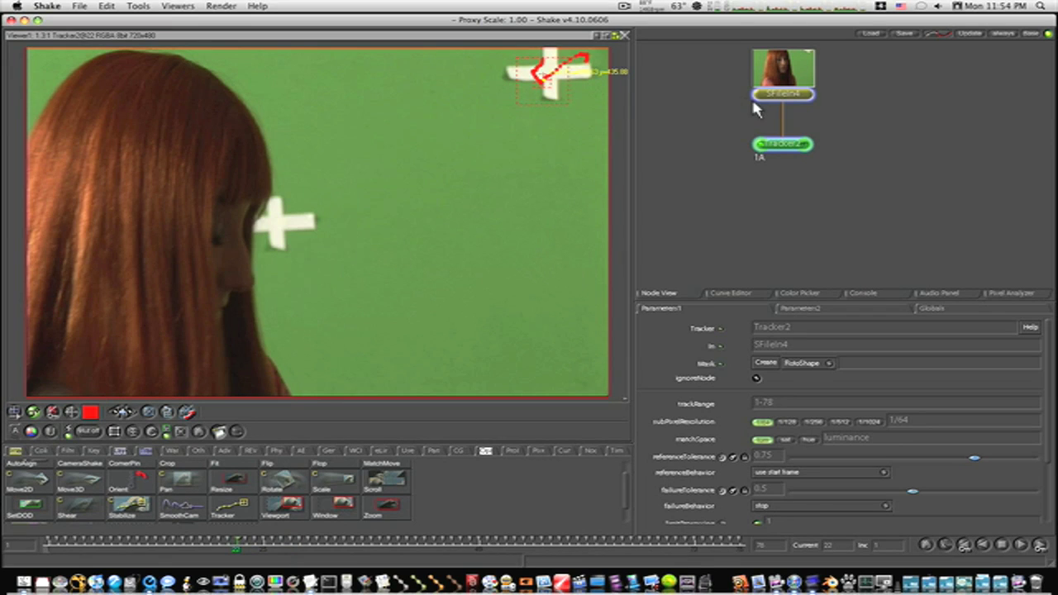
# Expand the format settings in the global parameters and line up the SFileIn4 and Tracker nodes
pyautogui.moveTo(785, 99); pyautogui.dragTo(774, 99)
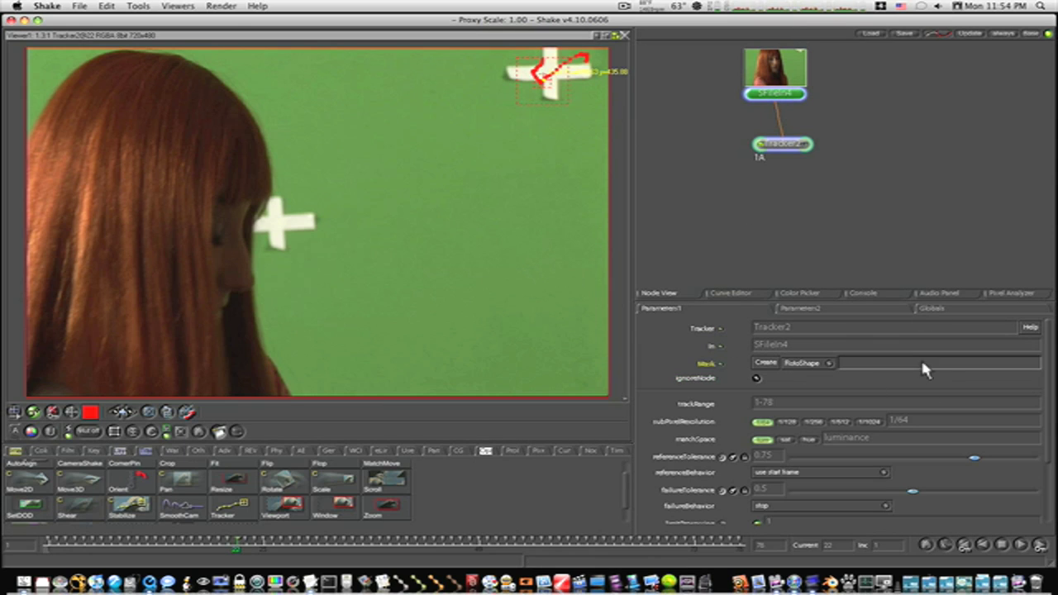
pyautogui.click(928, 306)
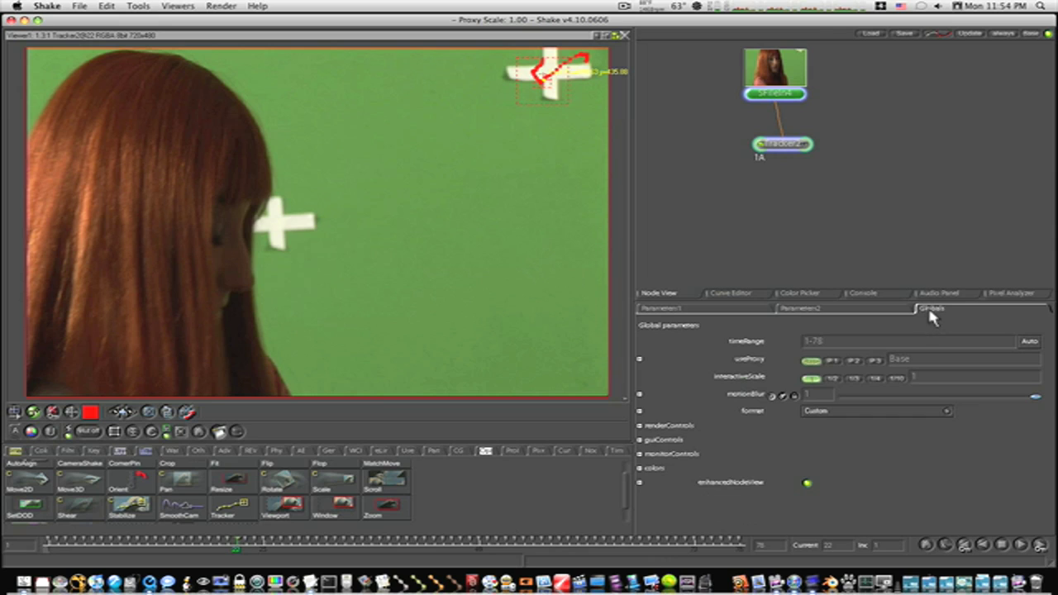
pyautogui.click(640, 411)
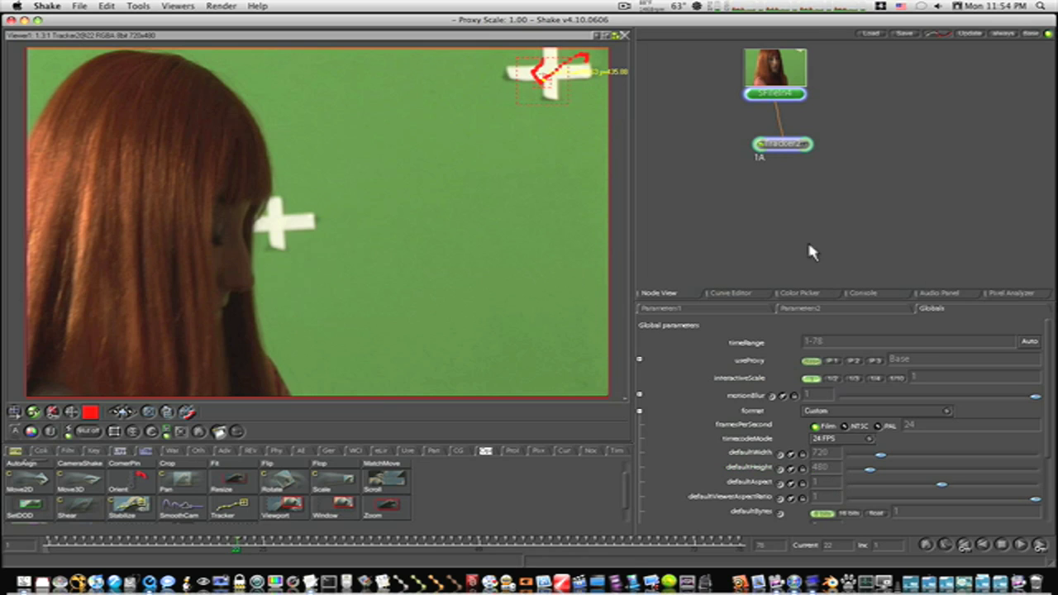
pyautogui.click(780, 145)
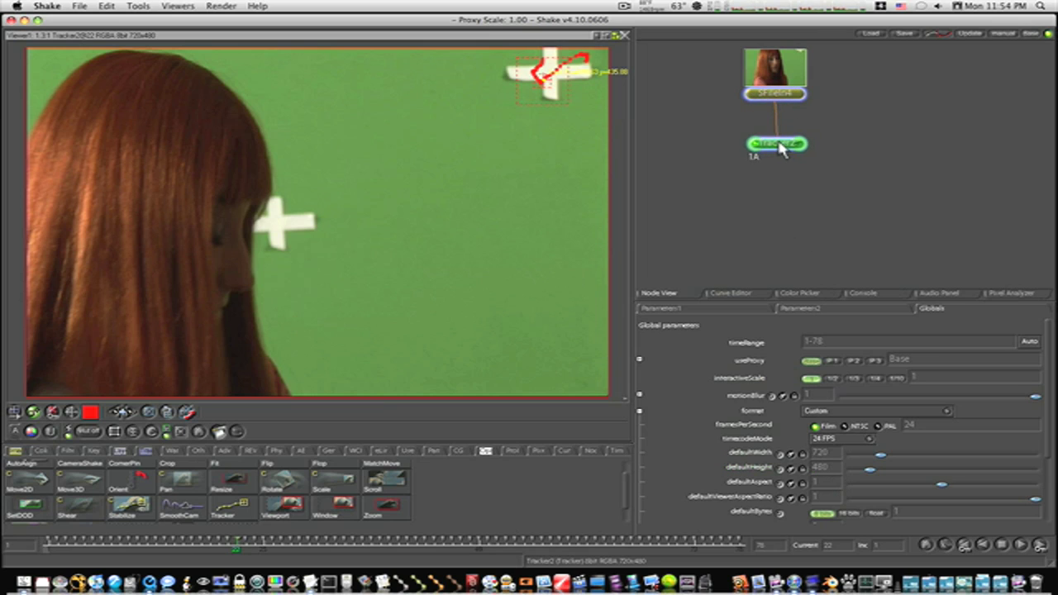
# Create a separate RotoShape node and show the SFileIn4 clip in the viewer as its drawing reference
pyautogui.click(16, 450)
pyautogui.click(181, 495)
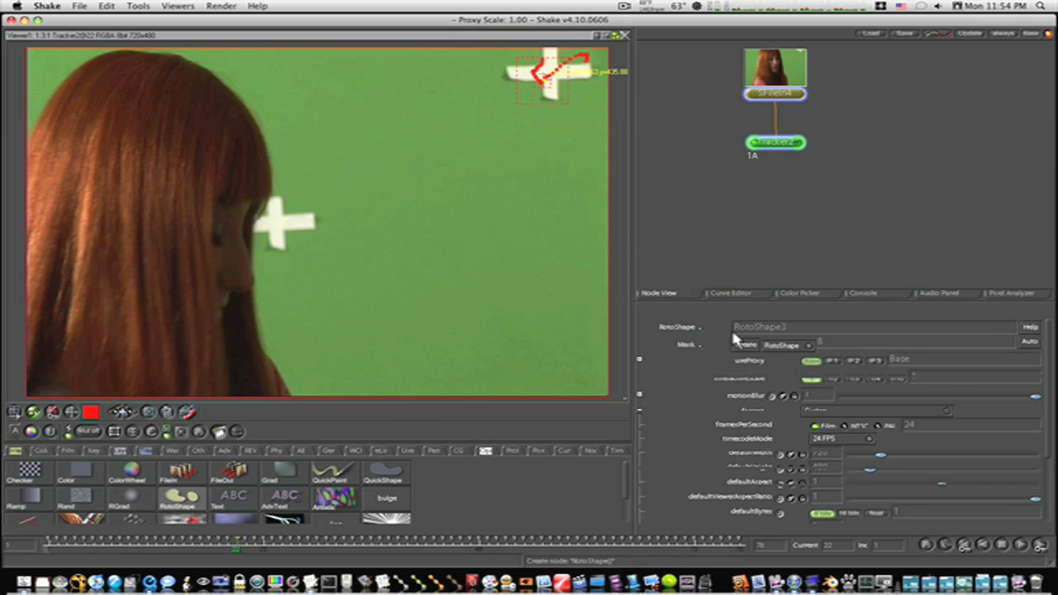
pyautogui.click(750, 98)
pyautogui.moveTo(542, 142); pyautogui.dragTo(510, 158)
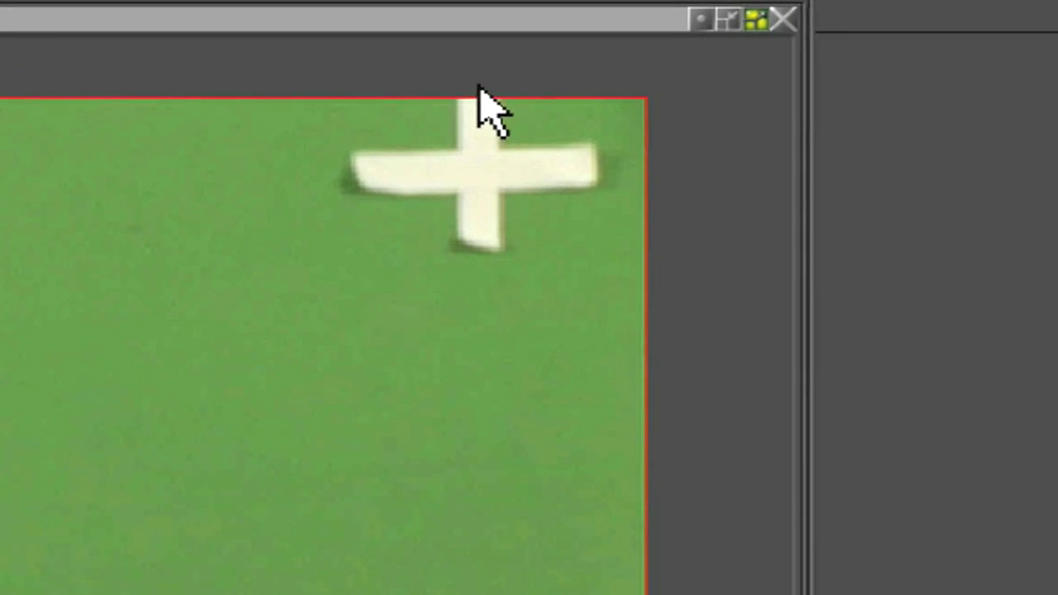
# Draw a closed rectangular roto shape around the upper cross, extending past the frame's top and right edges
pyautogui.moveTo(481, 65); pyautogui.dragTo(281, 393)
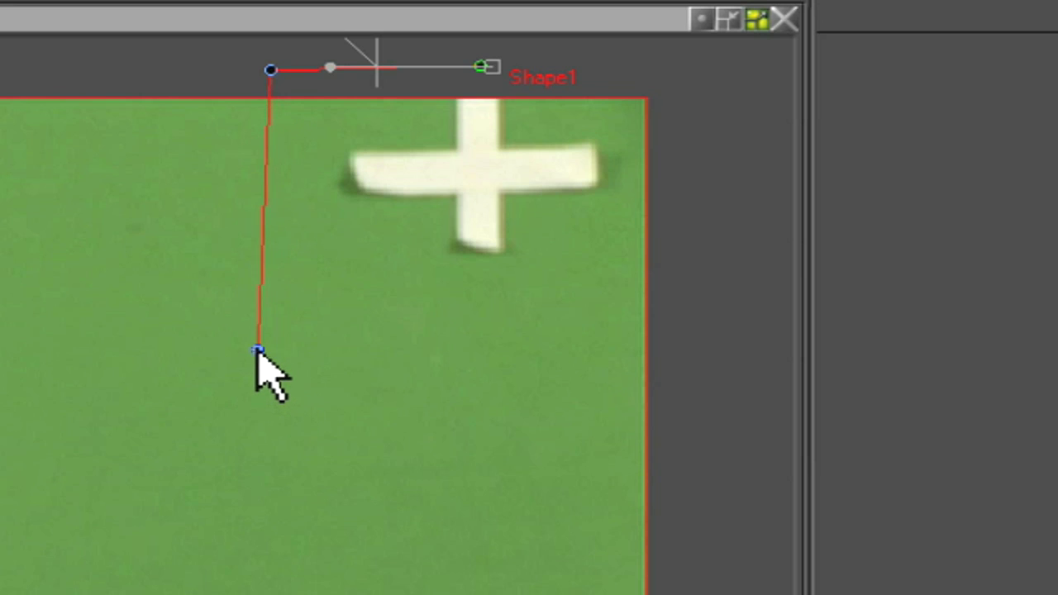
pyautogui.click(265, 353)
pyautogui.click(686, 353)
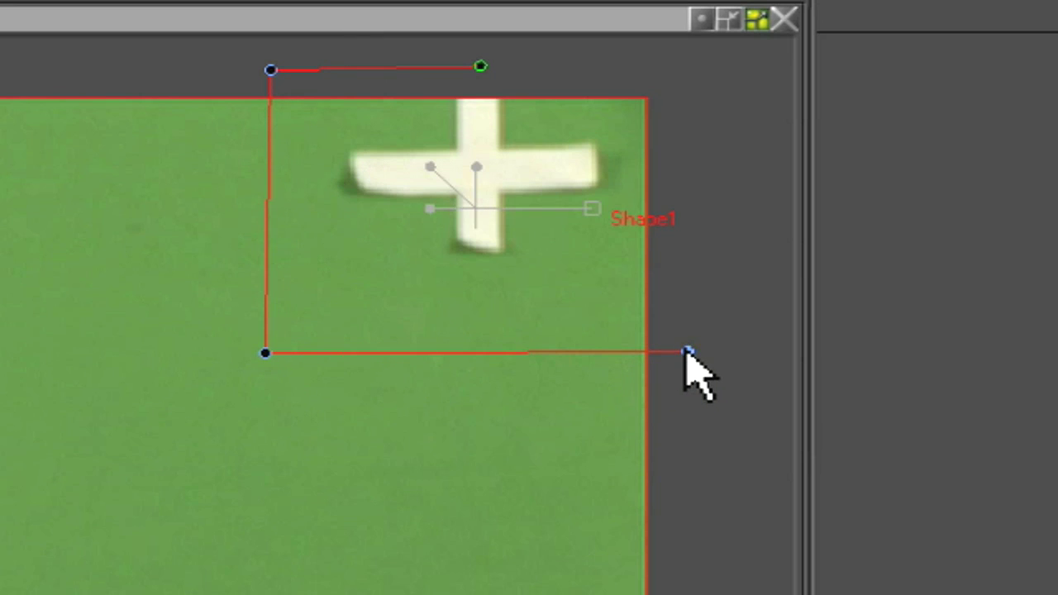
pyautogui.click(679, 65)
pyautogui.click(481, 66)
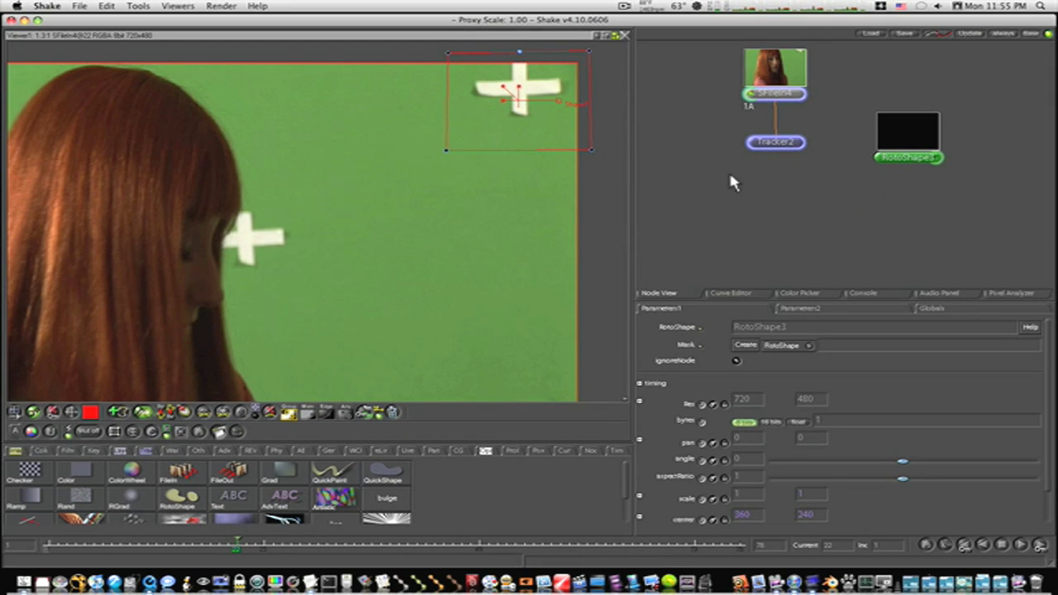
# Display the RotoShape node's matte, refresh its thumbnail and move the node slightly up
pyautogui.click(877, 158)
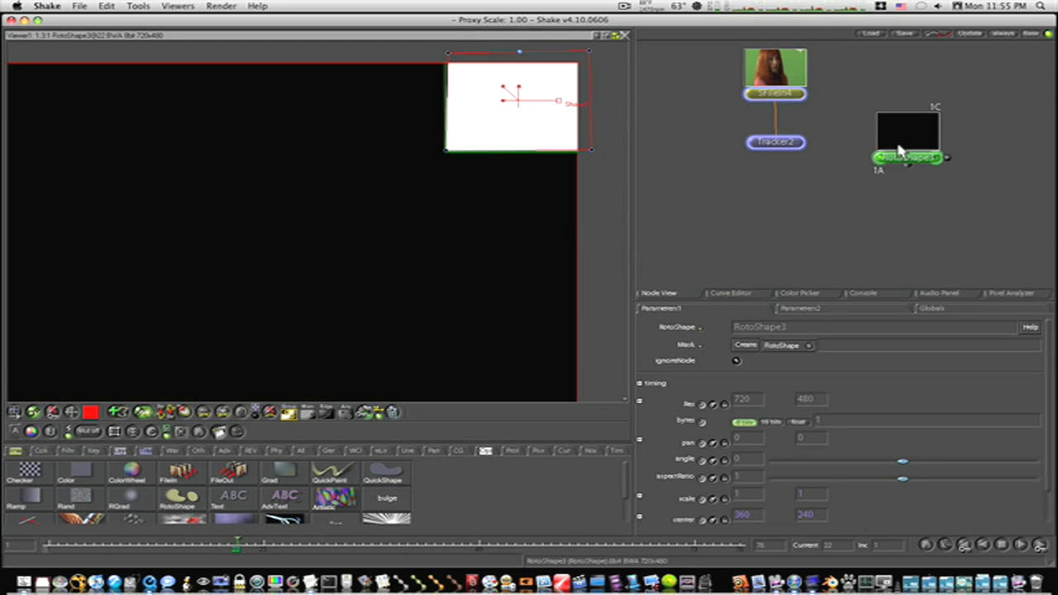
pyautogui.press('t')
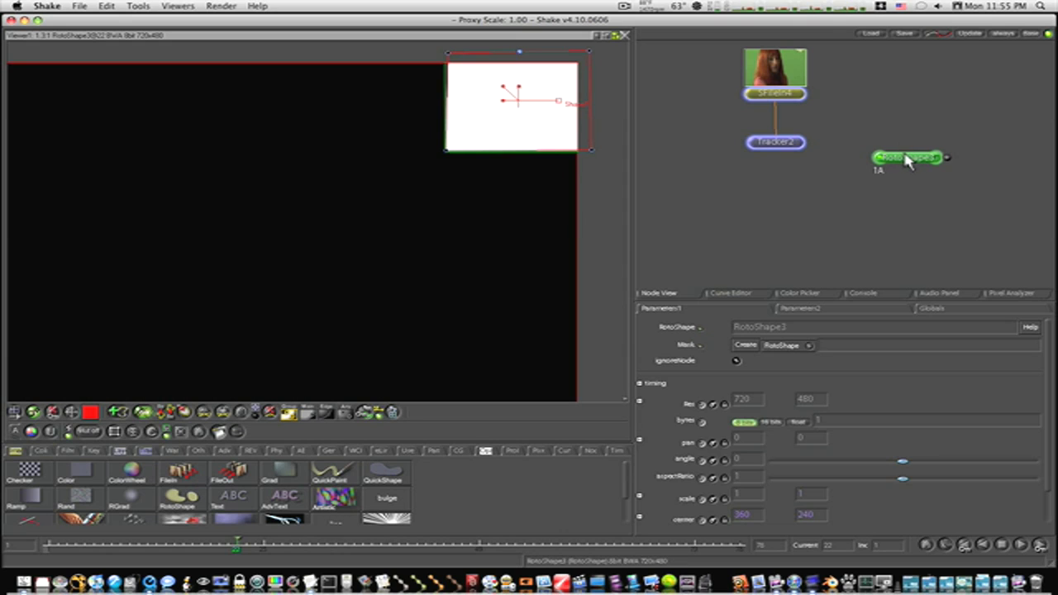
pyautogui.press('t')
pyautogui.moveTo(900, 149); pyautogui.dragTo(902, 134)
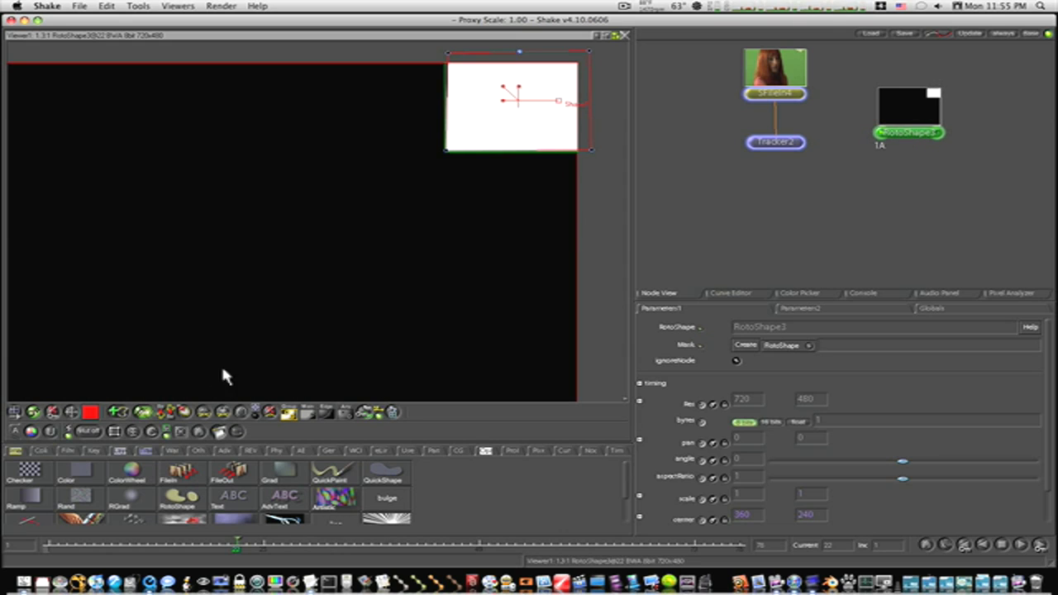
# Add a Mult node after the RotoShape and set its color by sampling the clip's green background
pyautogui.click(42, 450)
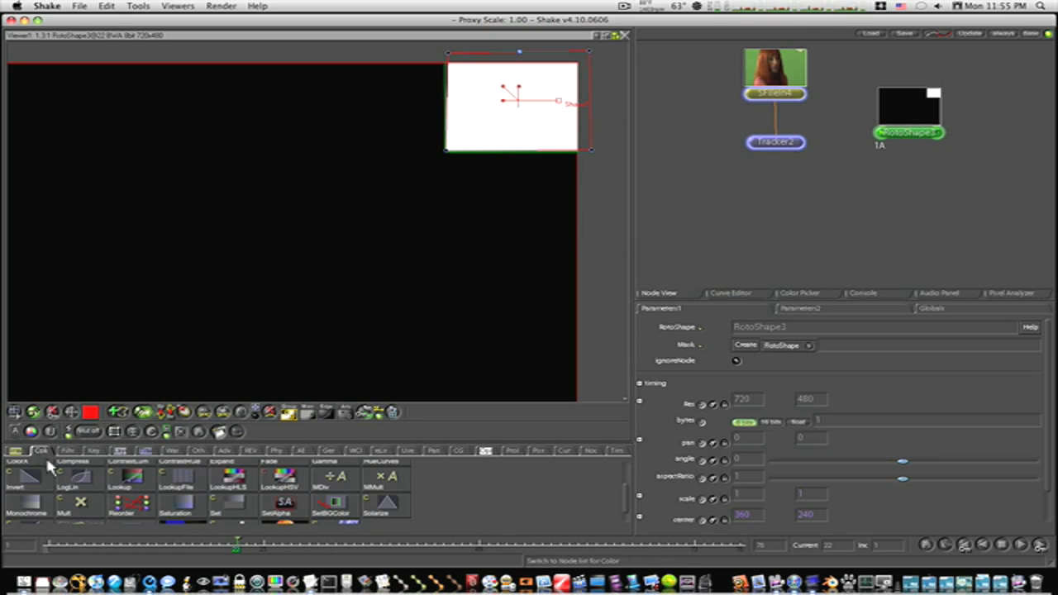
pyautogui.click(74, 503)
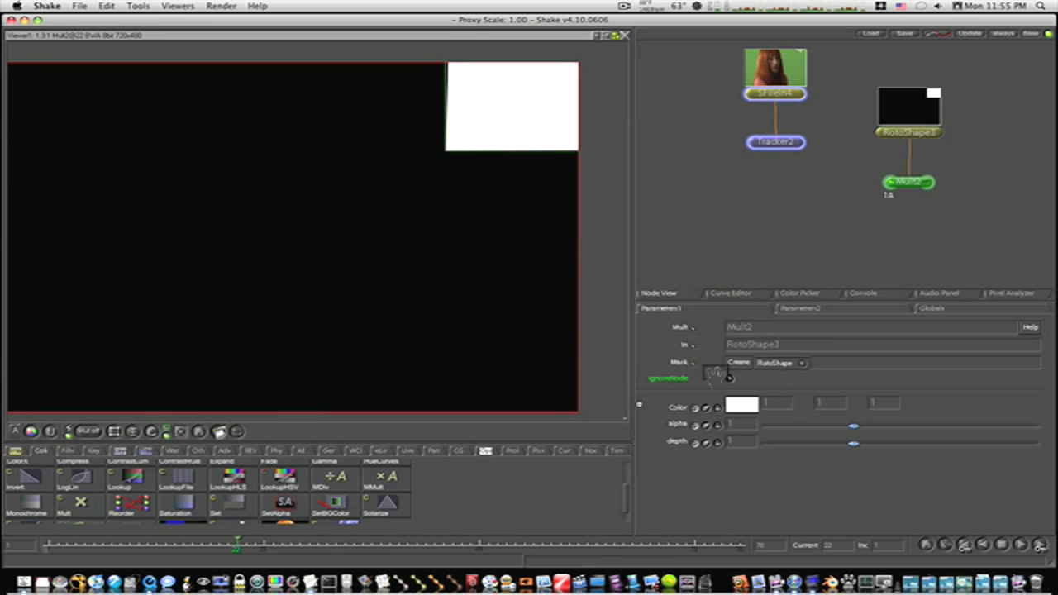
pyautogui.click(749, 94)
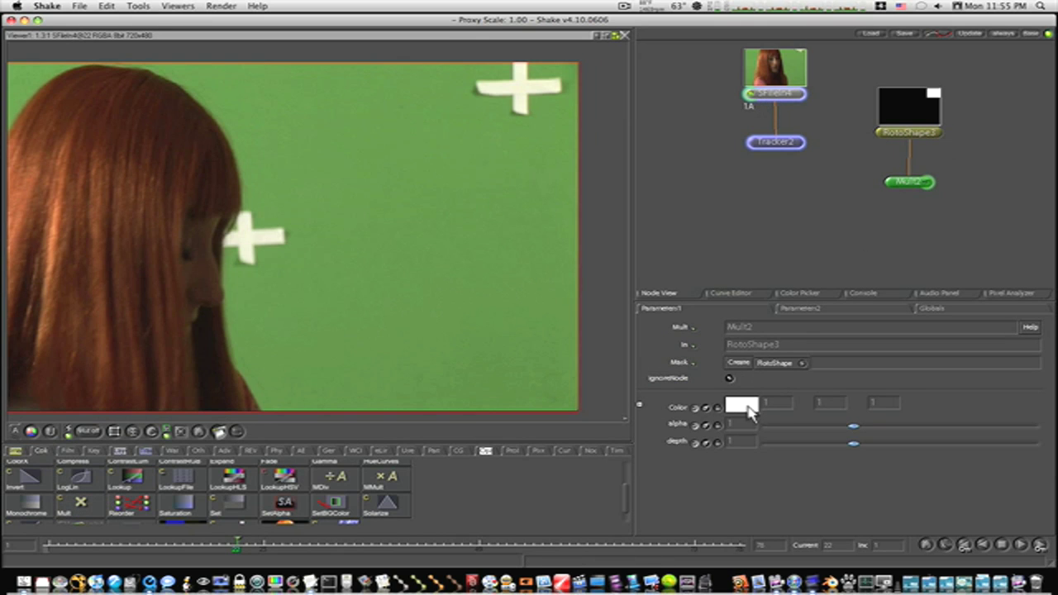
pyautogui.click(743, 404)
pyautogui.click(486, 241)
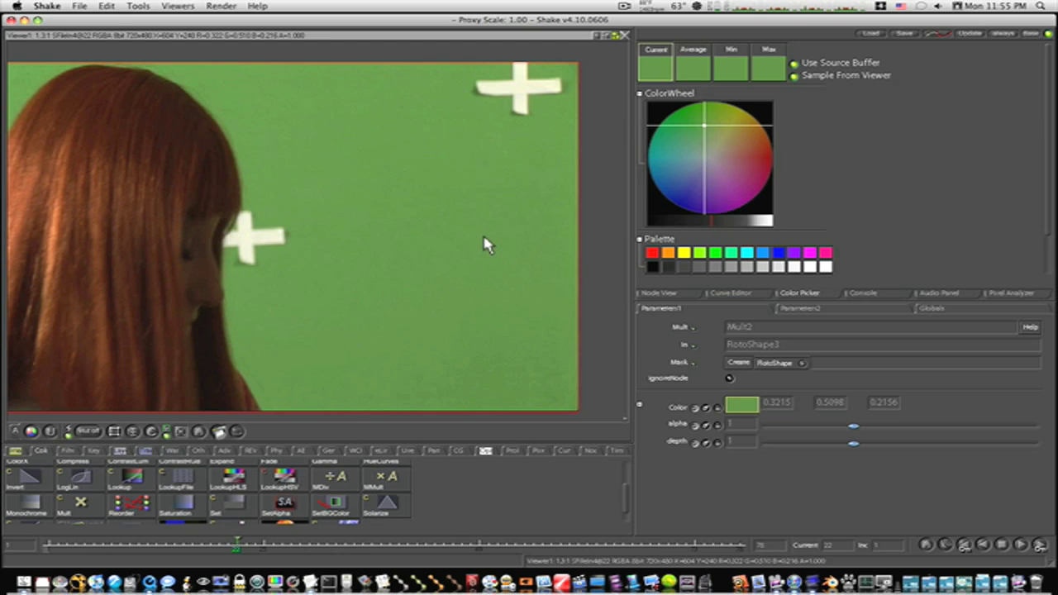
# Add an Over node after Tracker2 and connect the Mult2 patch as its foreground
pyautogui.click(661, 294)
pyautogui.click(889, 182)
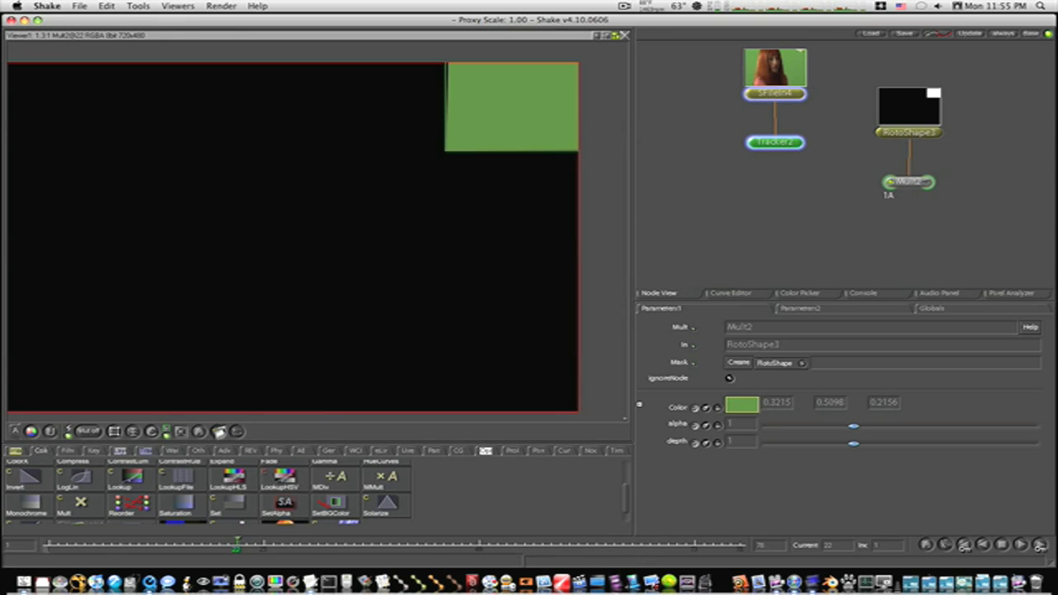
pyautogui.click(120, 451)
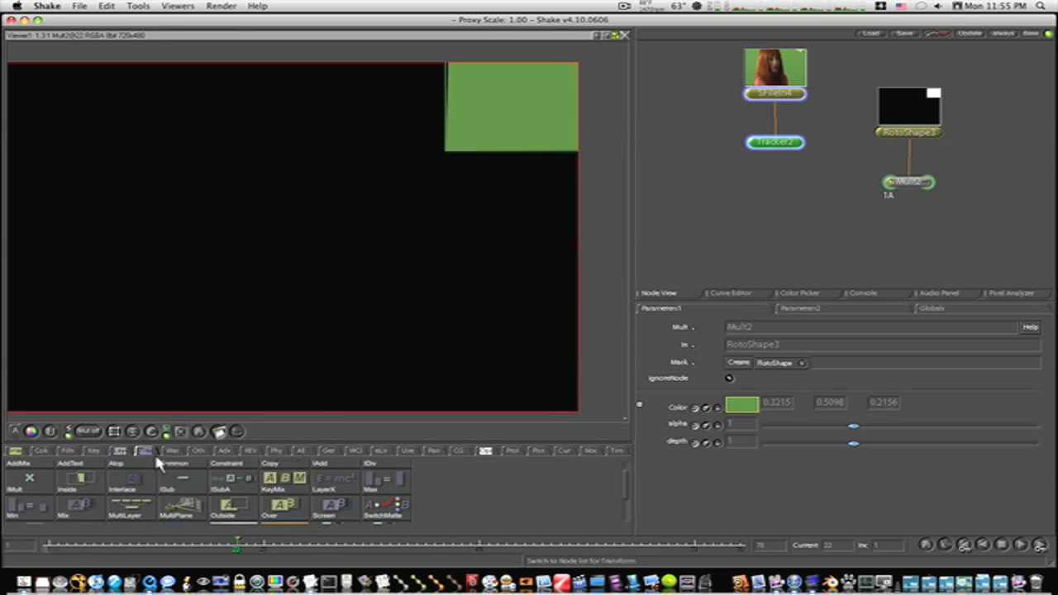
pyautogui.click(279, 513)
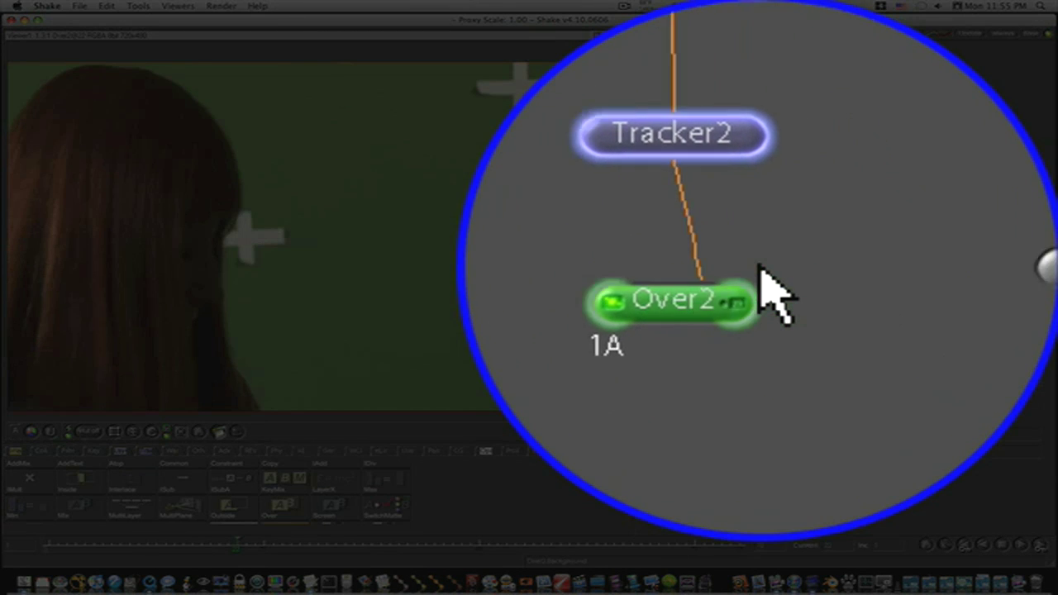
pyautogui.moveTo(765, 283)
pyautogui.mouseDown()
pyautogui.moveTo(772, 295)
pyautogui.moveTo(760, 266)
pyautogui.mouseUp()
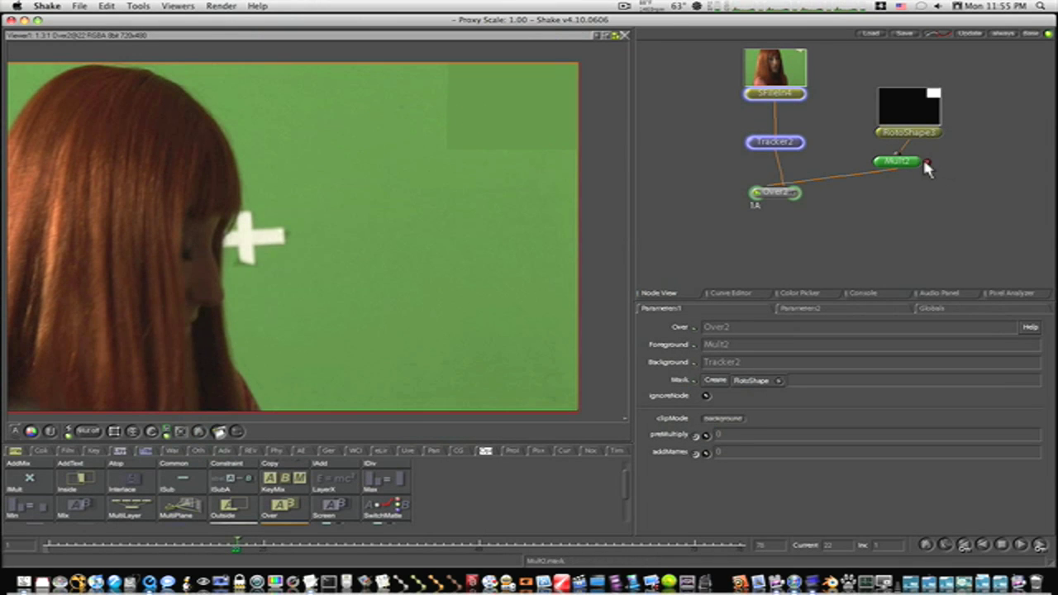
# Insert a Blur node after Mult2 and set its x and y pixels to 66.7
pyautogui.click(67, 450)
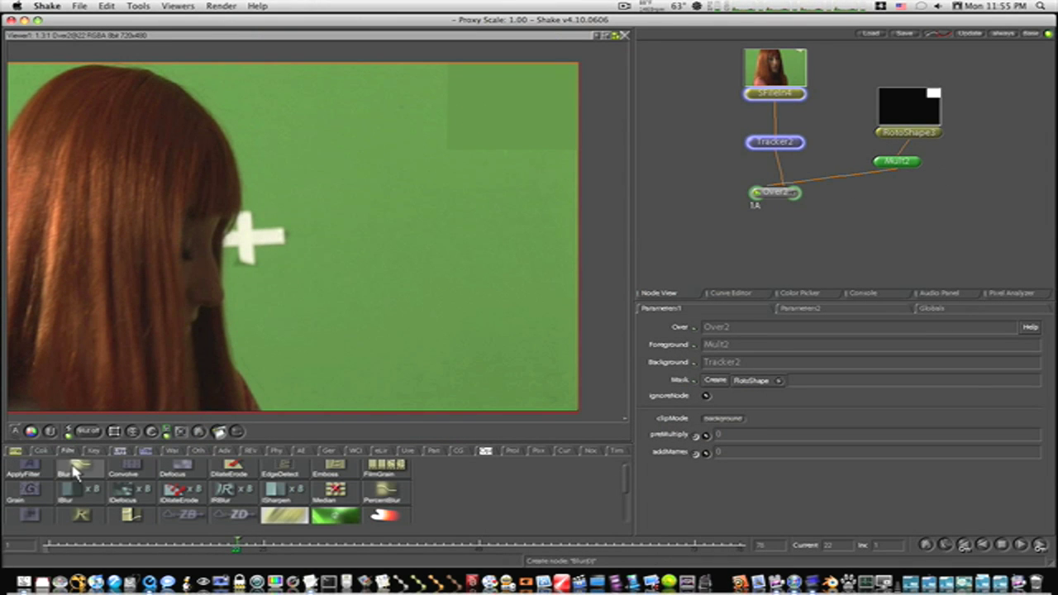
pyautogui.click(76, 470)
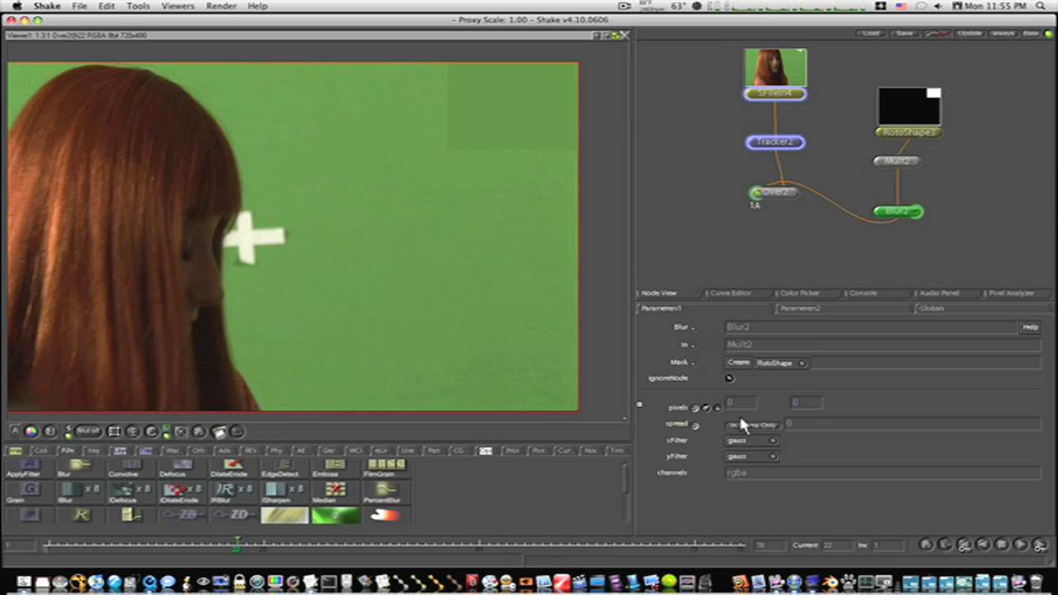
pyautogui.click(639, 404)
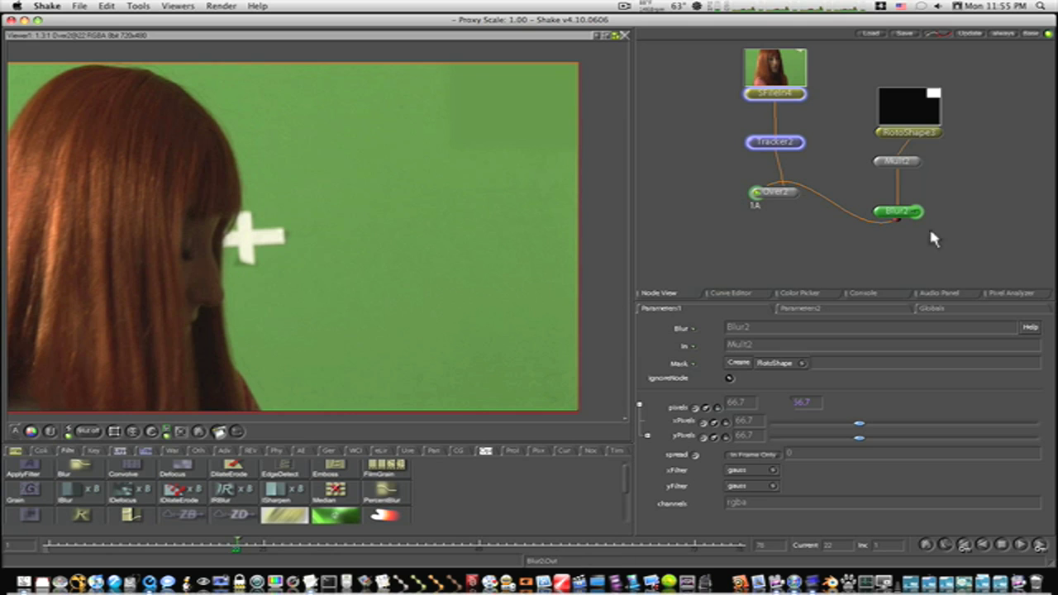
# Open the RotoShape node's shape for editing and attach Tracker2.track1 to it
pyautogui.doubleClick(938, 134)
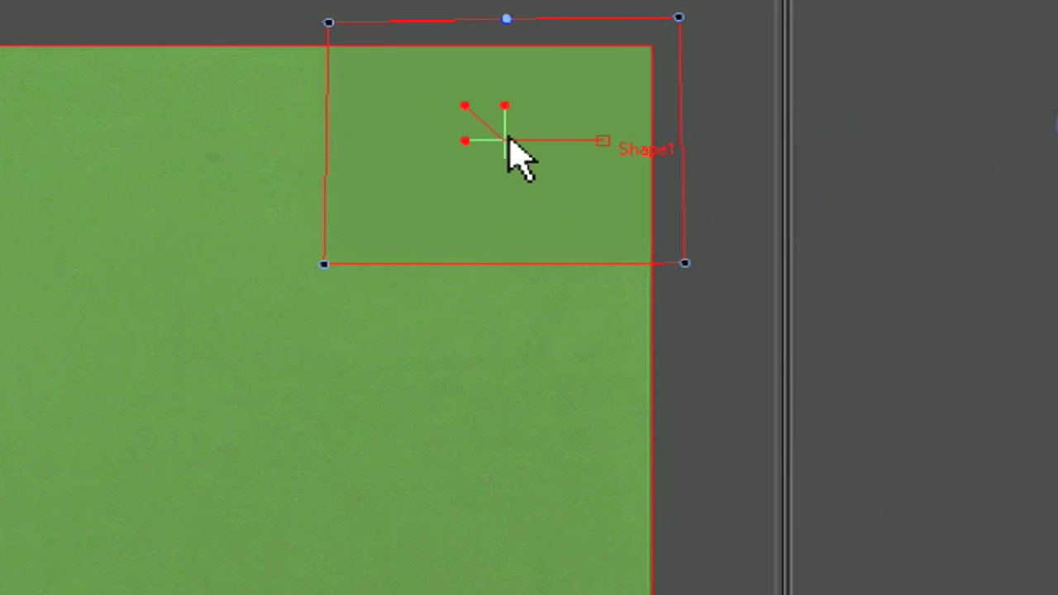
pyautogui.rightClick(521, 100)
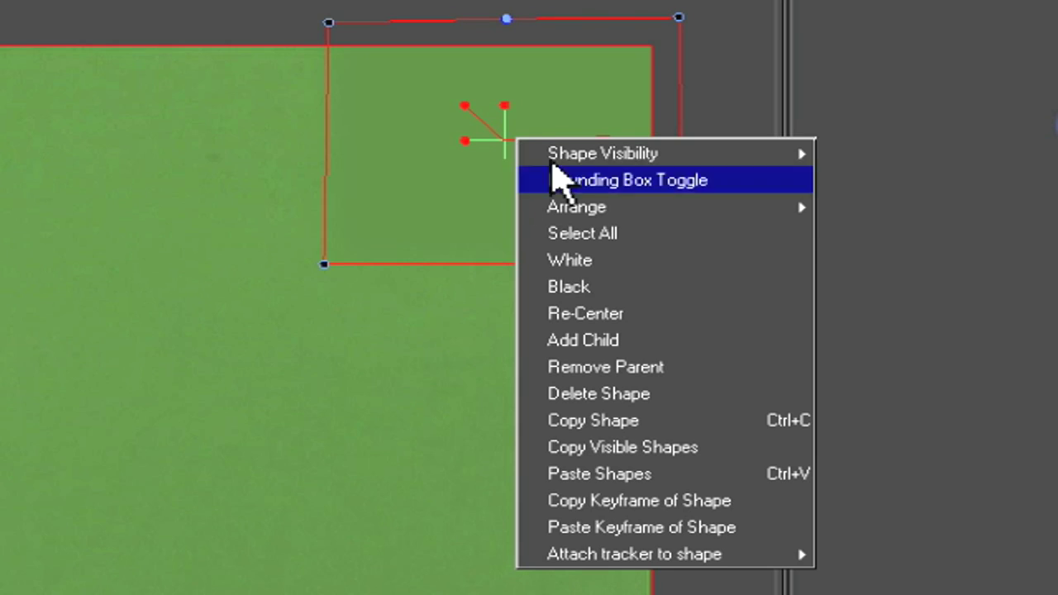
pyautogui.moveTo(630, 552)
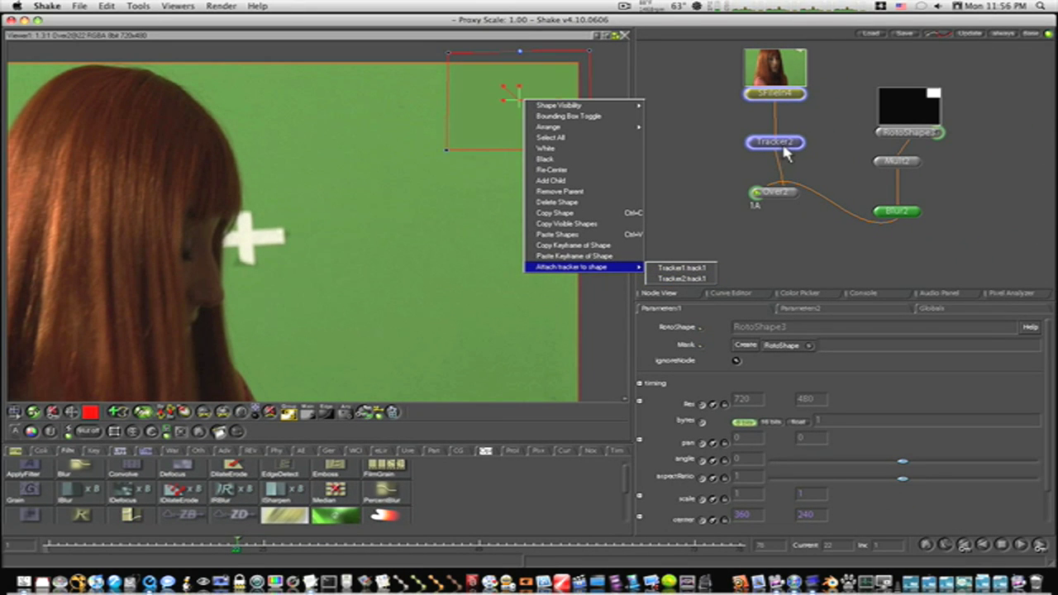
pyautogui.click(679, 279)
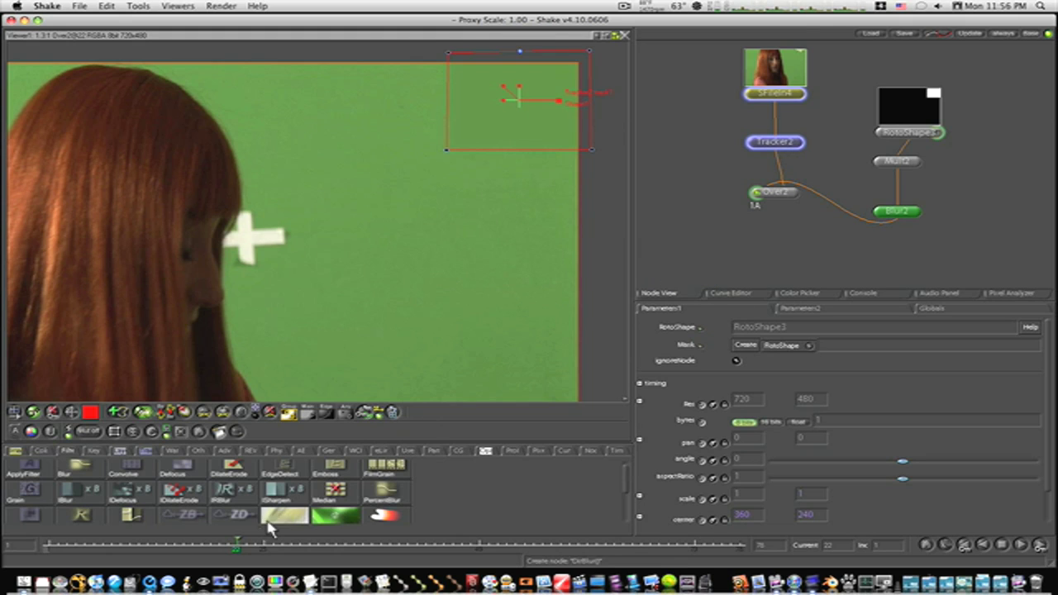
# Scrub the timeline to check how the roto shape follows the track, and inspect the patch's alpha channel
pyautogui.moveTo(240, 545); pyautogui.dragTo(308, 548)
pyautogui.moveTo(489, 280); pyautogui.dragTo(373, 349)
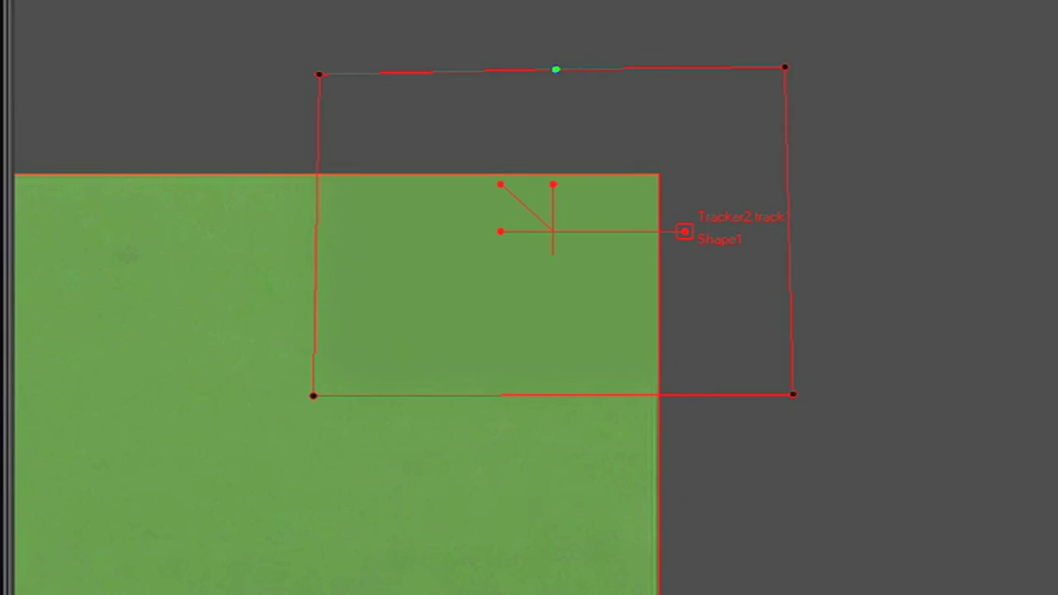
pyautogui.moveTo(306, 543); pyautogui.dragTo(293, 543)
pyautogui.press('a')
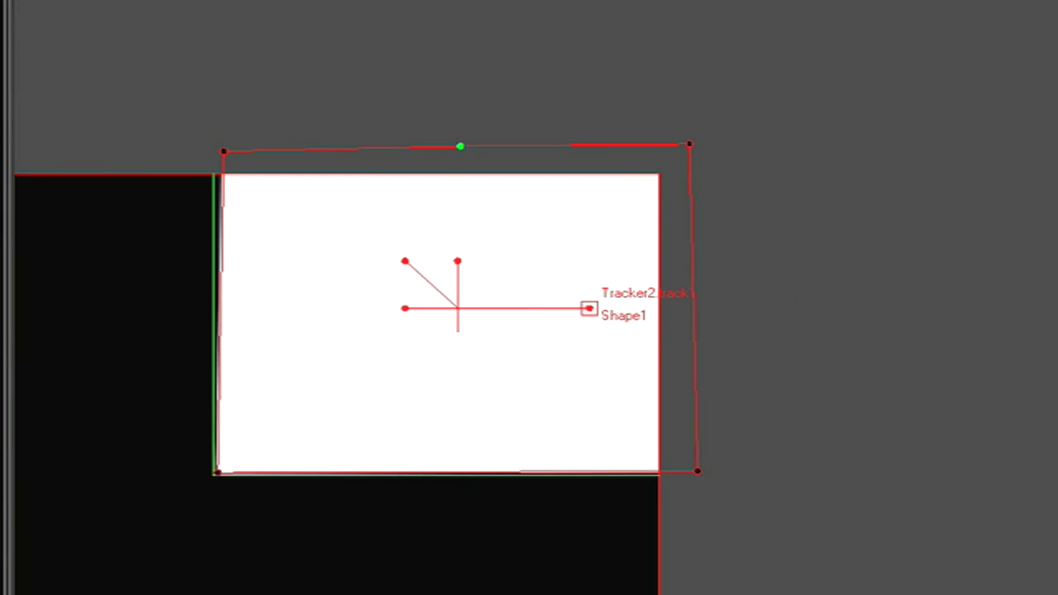
pyautogui.press('a')
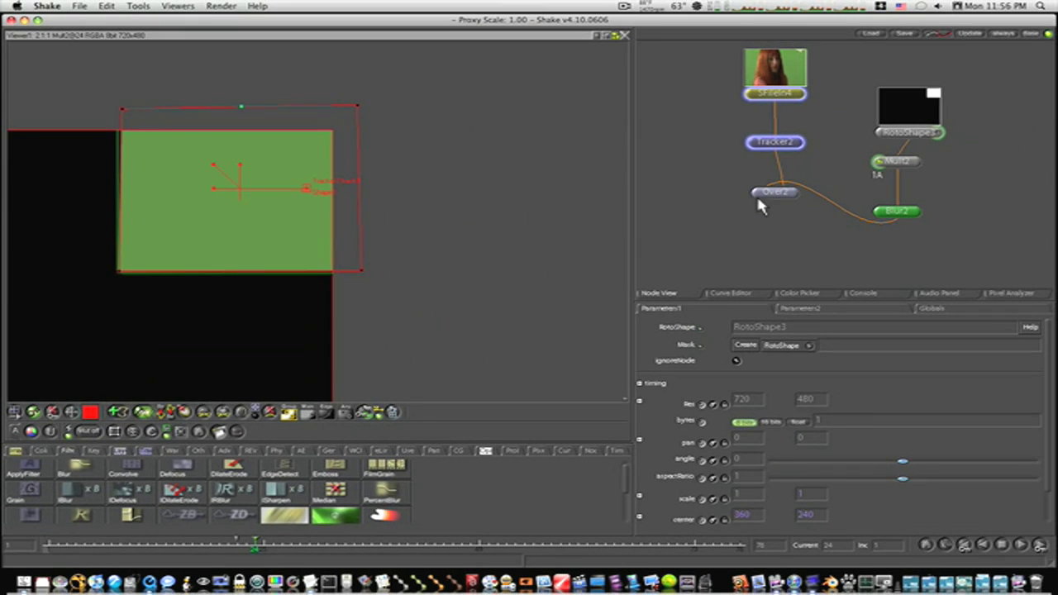
# Display the Over2 composite with its parameters and scrub back to frame 17 to check the patch
pyautogui.click(753, 195)
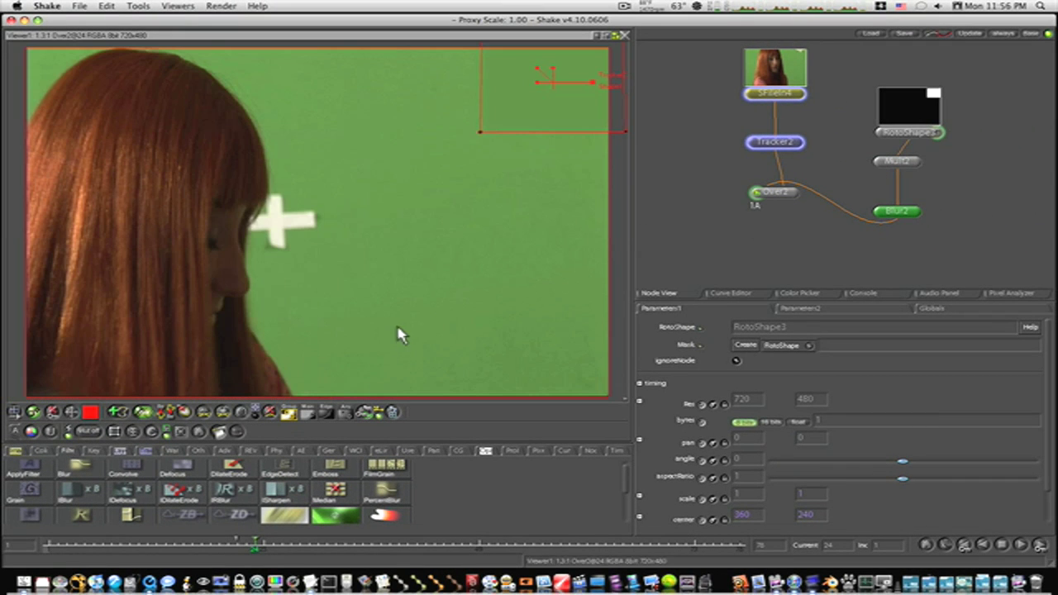
pyautogui.click(770, 194)
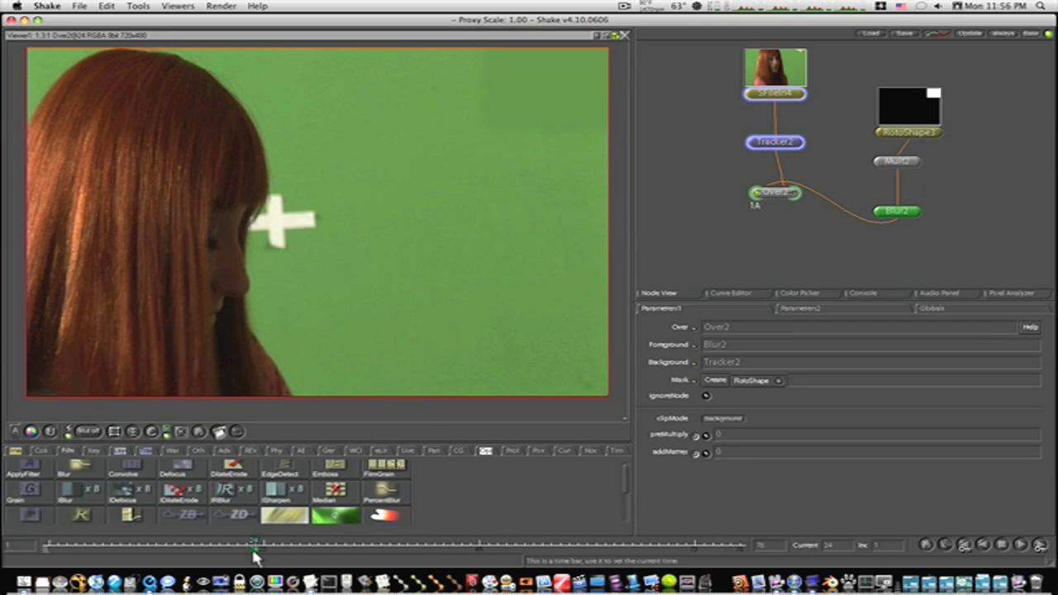
pyautogui.moveTo(257, 544); pyautogui.dragTo(195, 547)
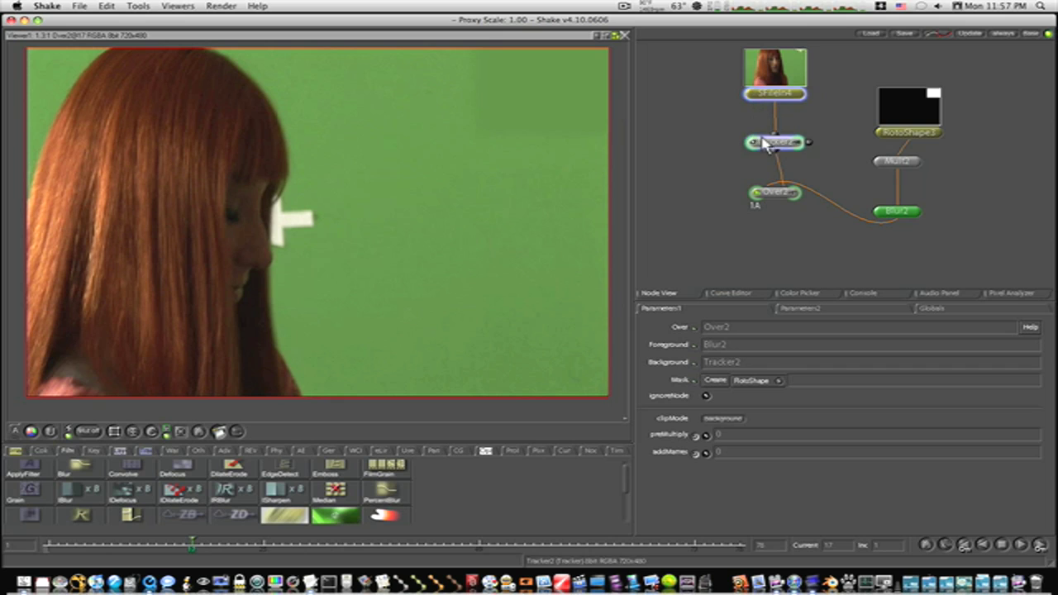
# Display the SFileIn4 clip, add a QuickPaint node after it and place that node just above Tracker2
pyautogui.click(750, 96)
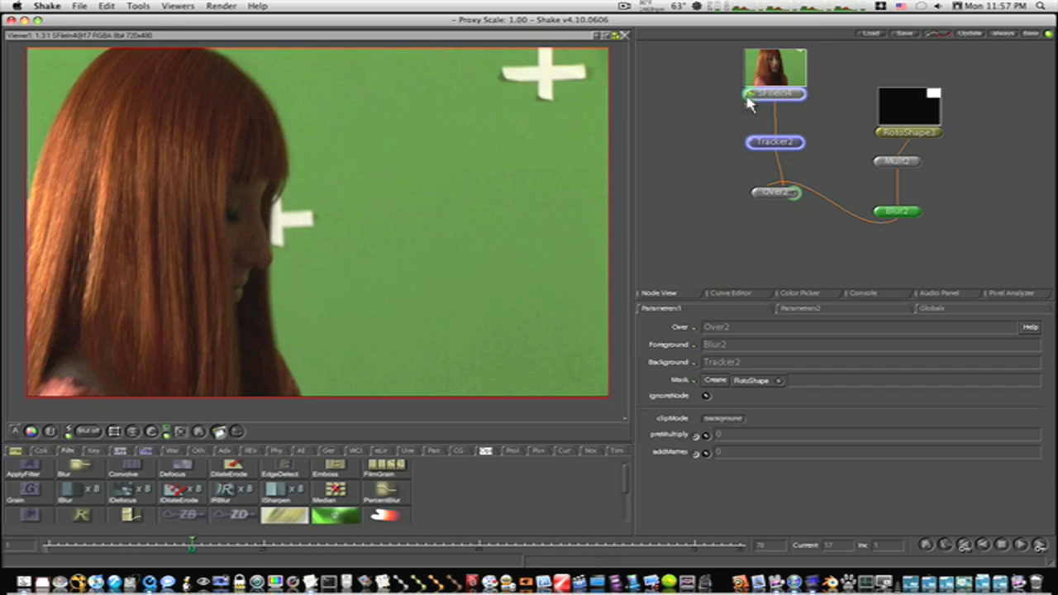
pyautogui.click(770, 96)
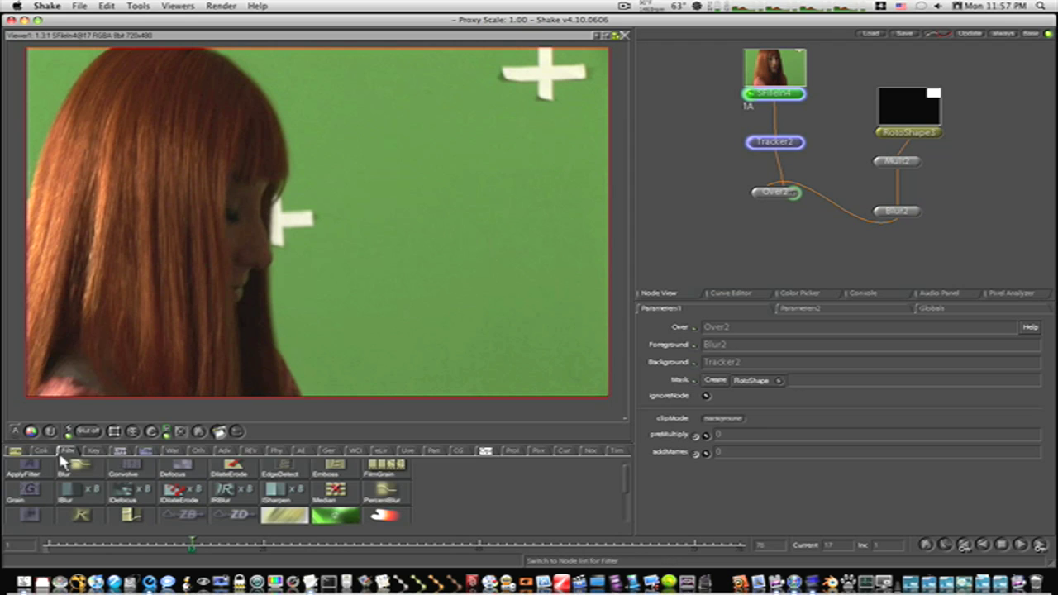
pyautogui.click(19, 452)
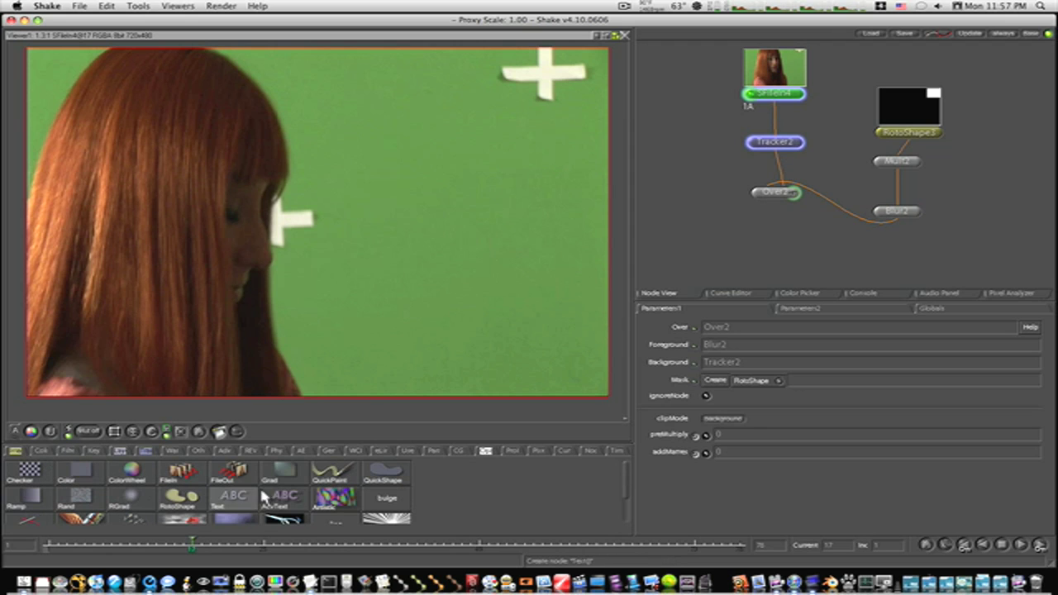
pyautogui.click(323, 484)
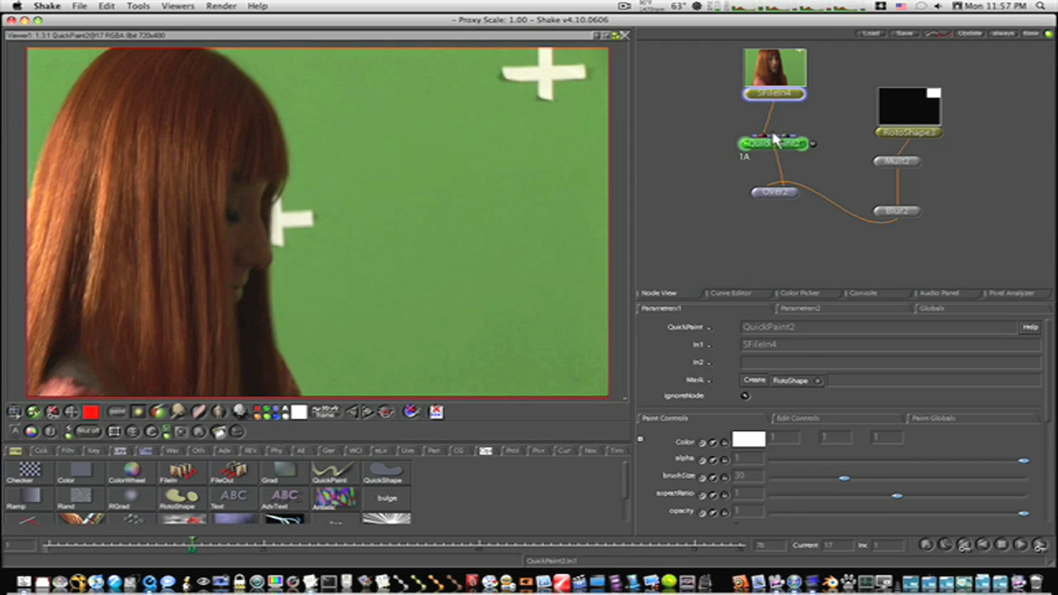
pyautogui.moveTo(772, 146); pyautogui.dragTo(774, 115)
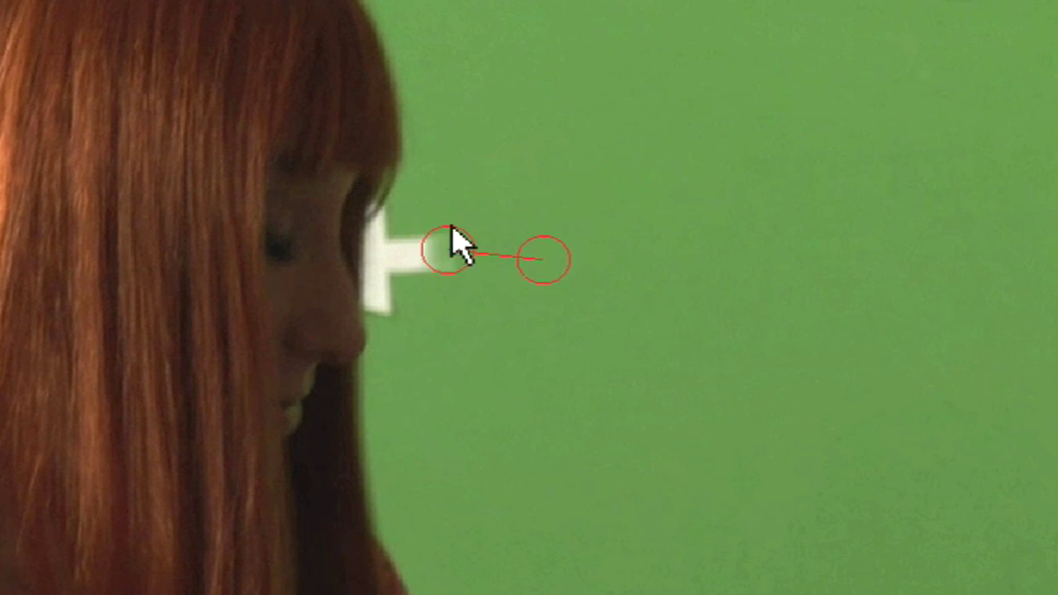
# Clone clean green background over the cross's exposed arm, using a smaller brush for the remaining tape beside the woman's face
pyautogui.moveTo(452, 227)
pyautogui.mouseDown()
pyautogui.moveTo(436, 258)
pyautogui.moveTo(434, 241)
pyautogui.moveTo(412, 261)
pyautogui.mouseUp()
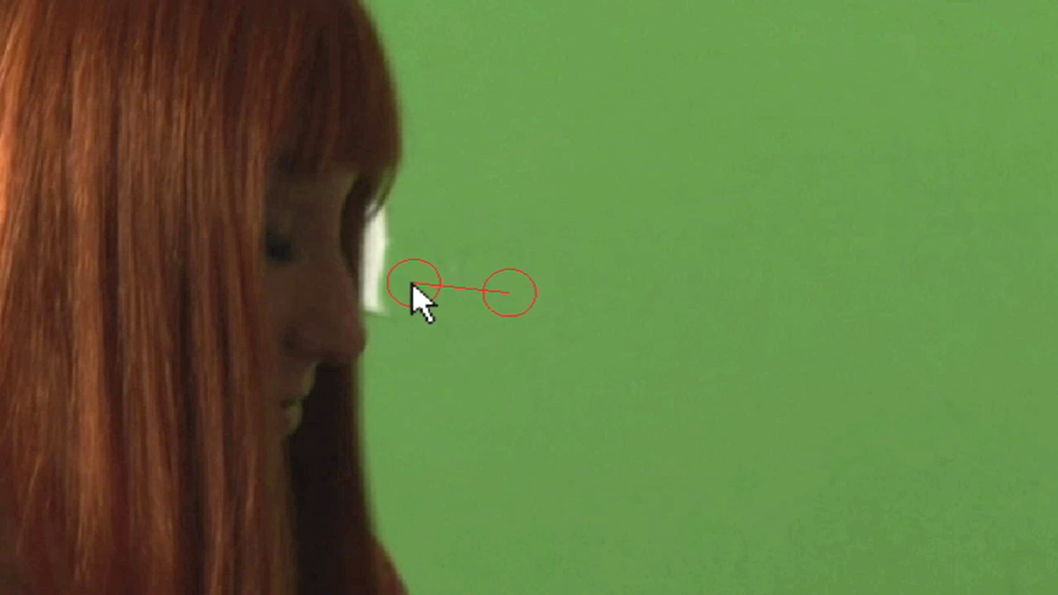
pyautogui.press('[')
pyautogui.press('[')
pyautogui.press('[')
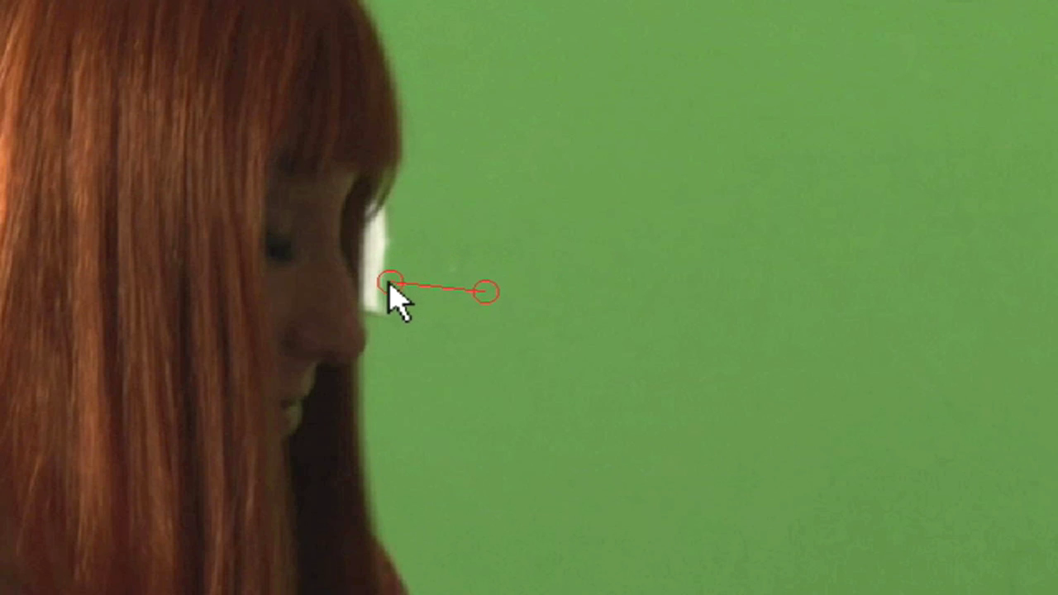
pyautogui.moveTo(396, 286); pyautogui.dragTo(500, 237)
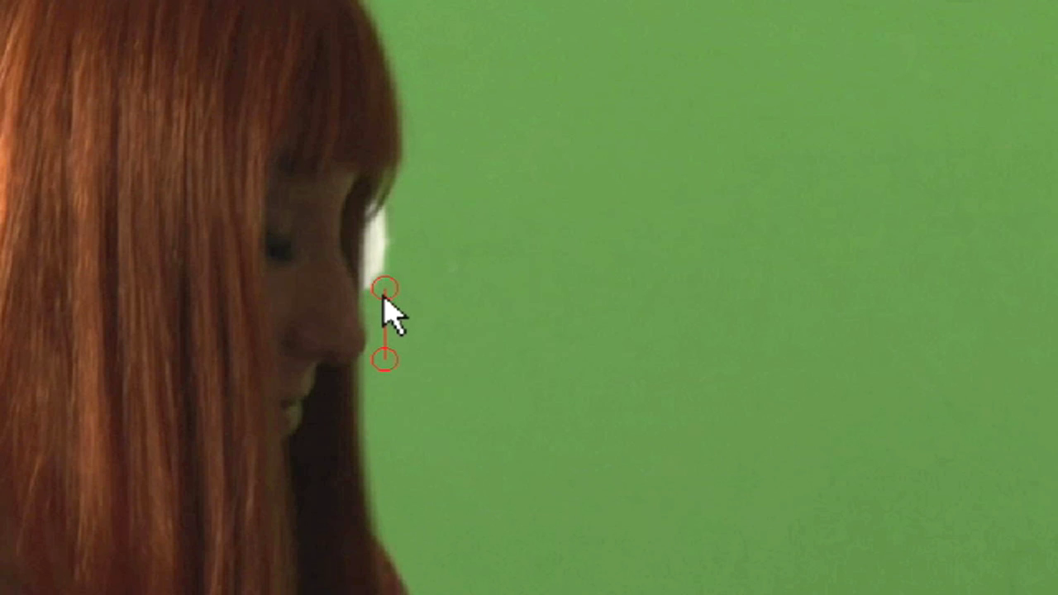
pyautogui.keyDown('alt'); pyautogui.click(383, 314); pyautogui.keyUp('alt')
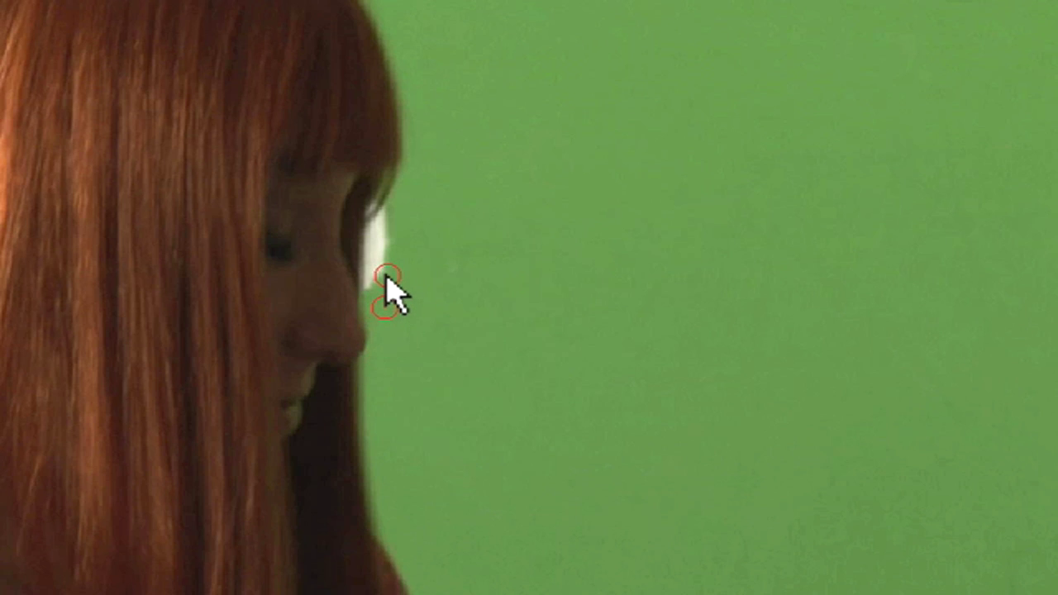